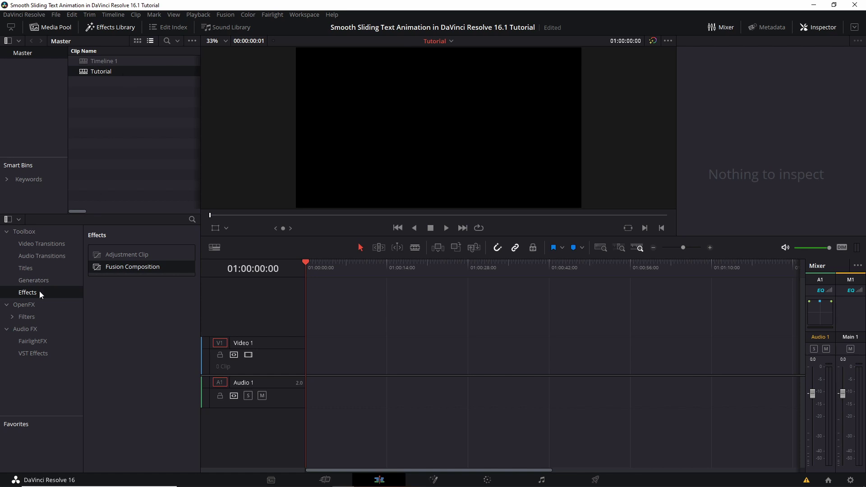
# Step: Drop a Fusion Composition clip at the start of Video 1 and scrub the playhead into it
pyautogui.moveTo(126, 268); pyautogui.dragTo(313, 357)
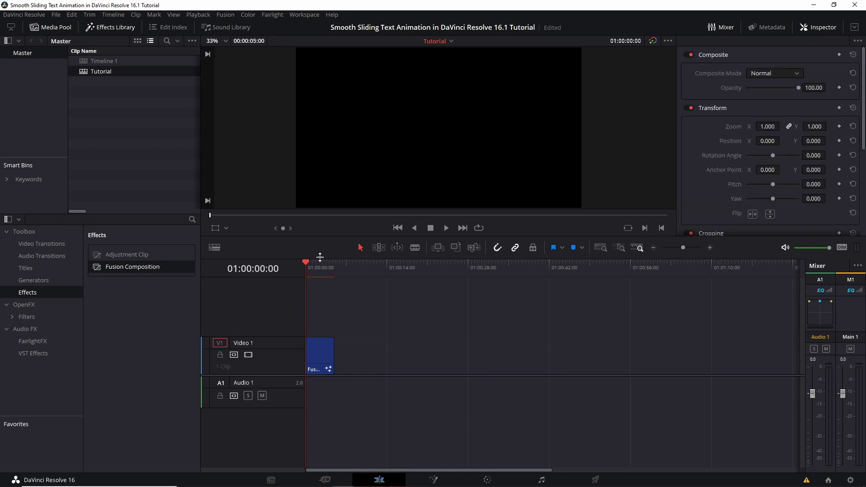
pyautogui.moveTo(304, 262); pyautogui.dragTo(321, 269)
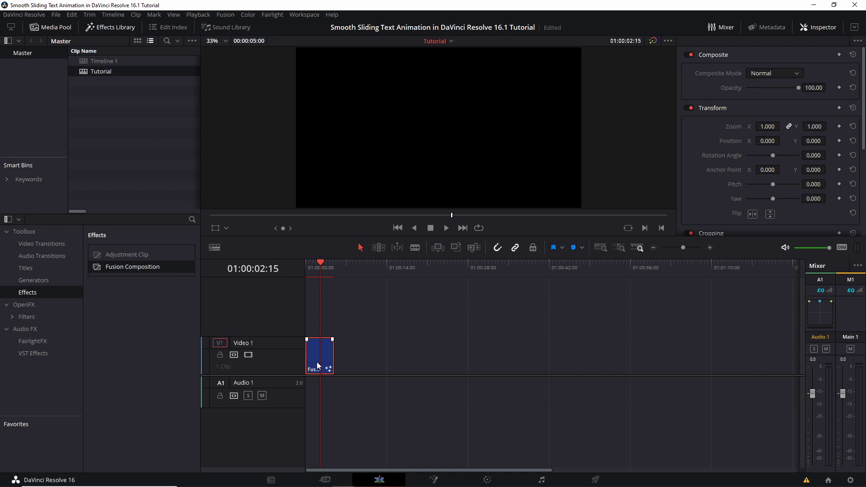
# Step: Bring the clip into the Fusion page and shift the node graph view down-right
pyautogui.click(438, 480)
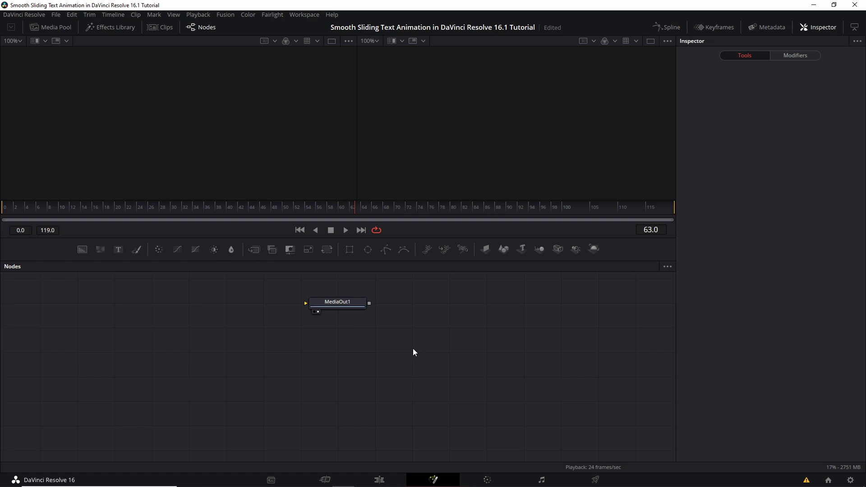
pyautogui.moveTo(412, 350); pyautogui.dragTo(443, 400)
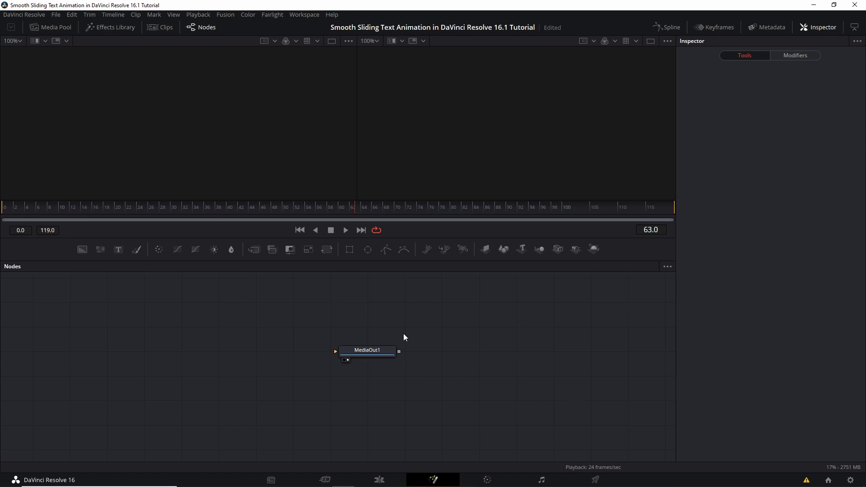
pyautogui.moveTo(404, 334); pyautogui.dragTo(432, 348)
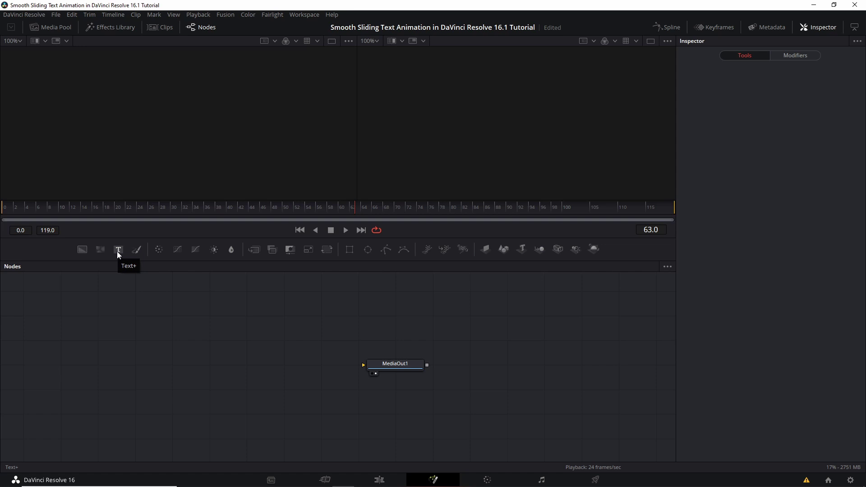
# Step: Add two Text+ nodes merged into MediaOut1, reposition them, and make the viewer taller
pyautogui.moveTo(118, 251); pyautogui.dragTo(122, 253)
pyautogui.click(121, 253)
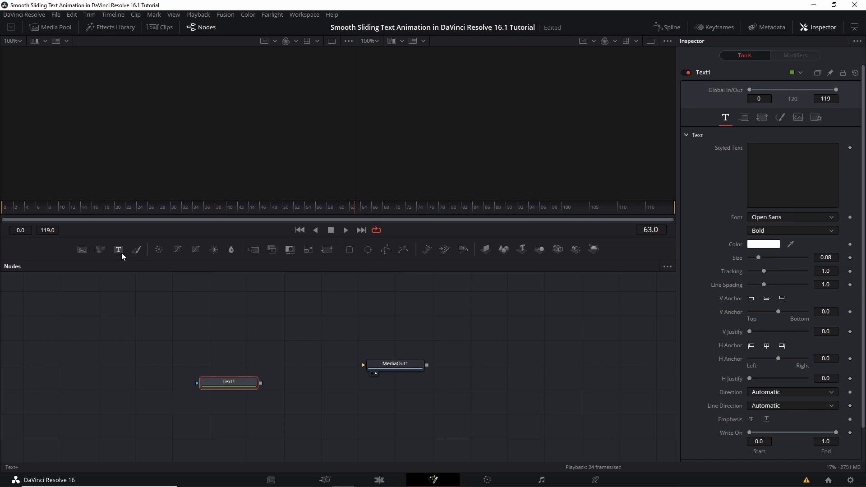
pyautogui.click(122, 254)
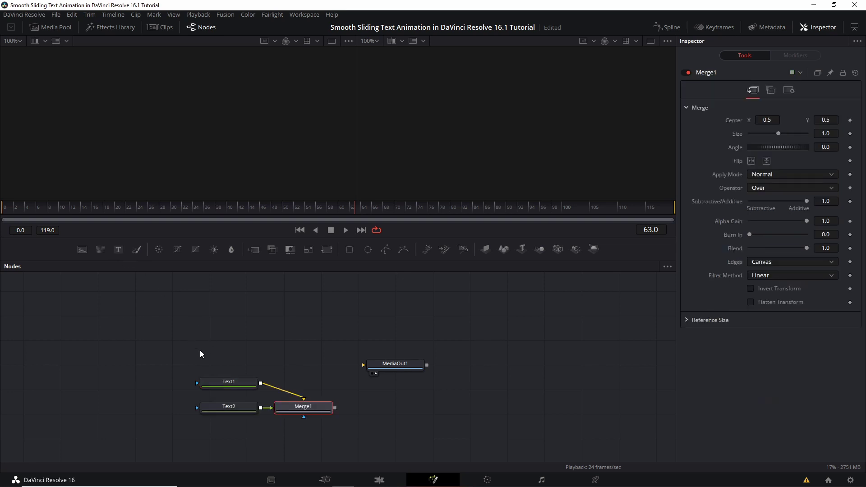
pyautogui.moveTo(201, 354); pyautogui.dragTo(381, 368)
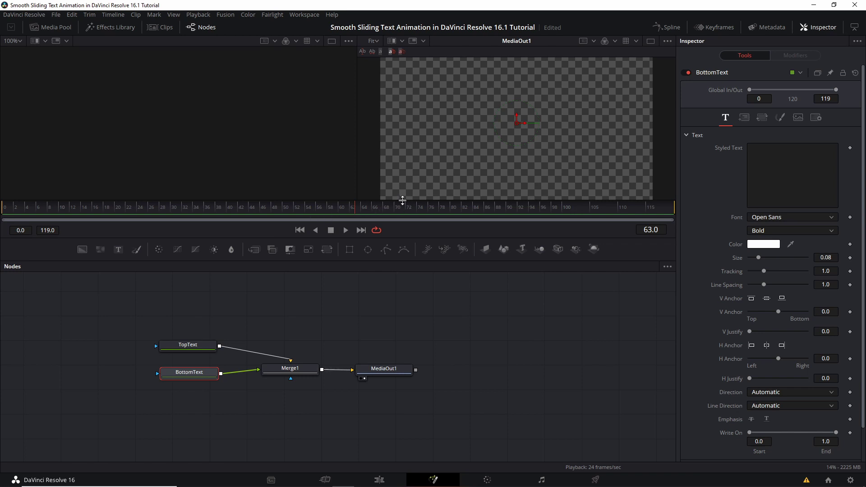
pyautogui.moveTo(402, 200); pyautogui.dragTo(403, 260)
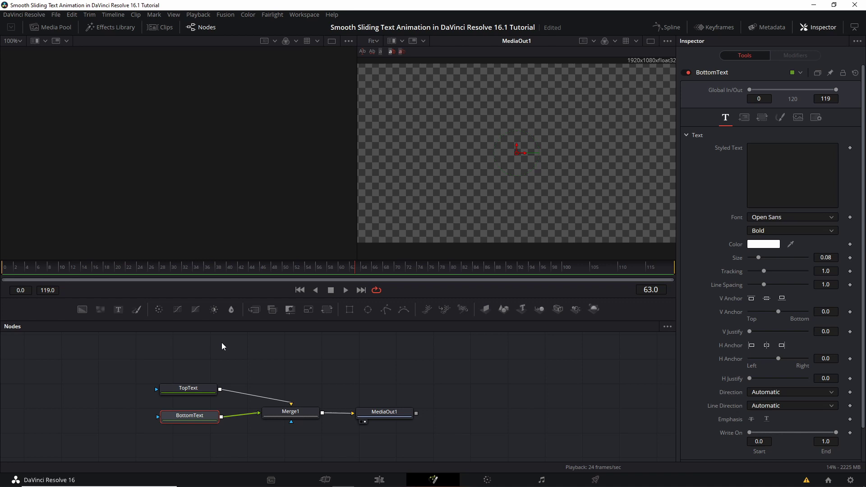
# Step: Enter the channel title as TopText's Styled Text
pyautogui.click(200, 391)
pyautogui.click(809, 178)
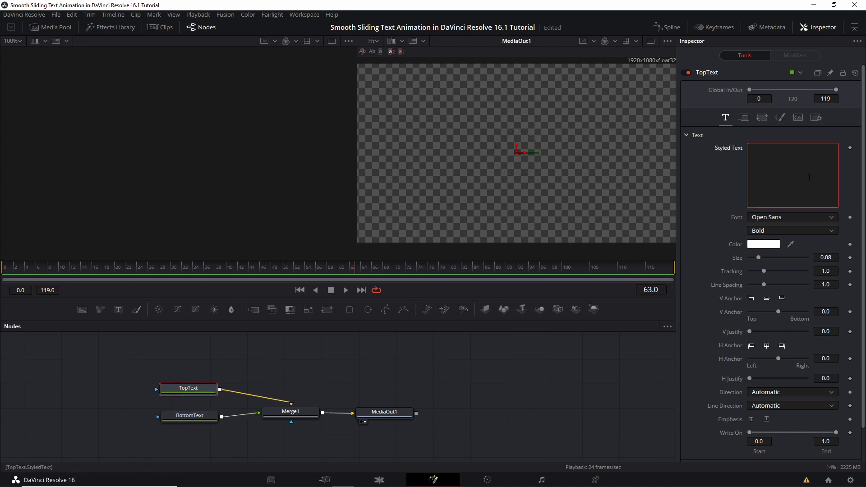
pyautogui.write("Chris' Tutorials")
# Step: Enter the channel's YouTube path as BottomText's Styled Text and widen the output viewer
pyautogui.click(190, 415)
pyautogui.click(777, 164)
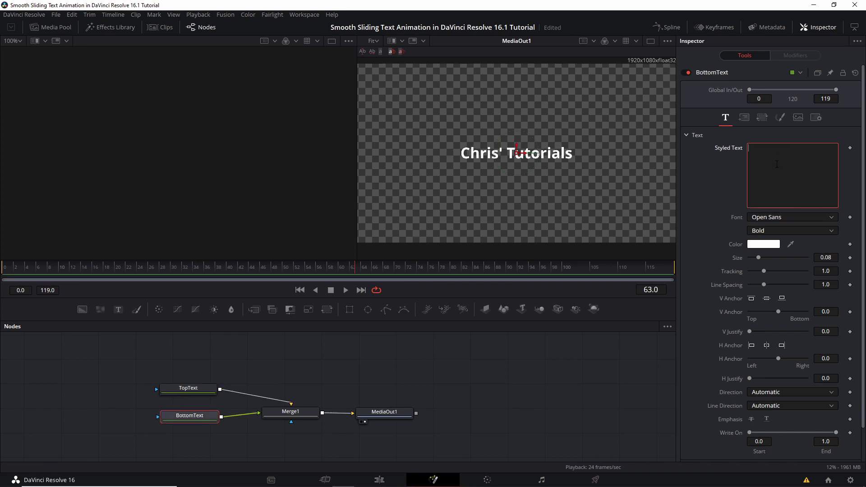
pyautogui.write('/c/ChrisTutorial')
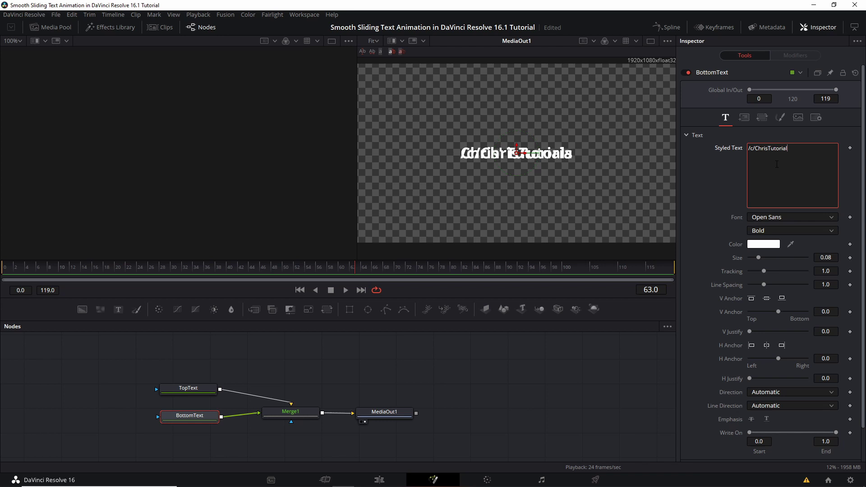
pyautogui.write('sOnYT')
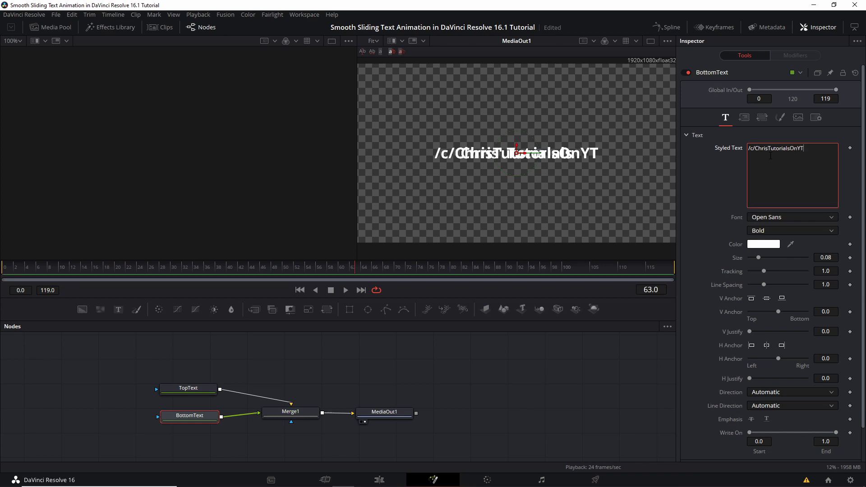
pyautogui.moveTo(357, 231); pyautogui.dragTo(248, 230)
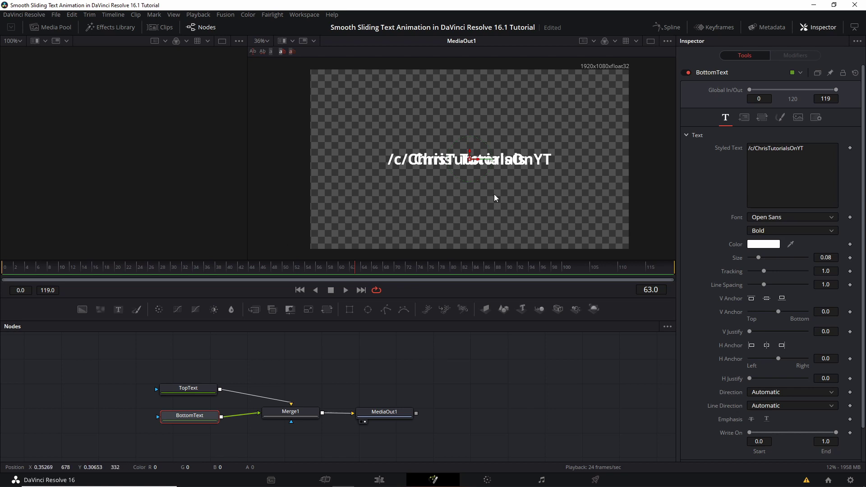
# Step: Set the horizontal anchor to Left for both TopText and BottomText
pyautogui.click(188, 388)
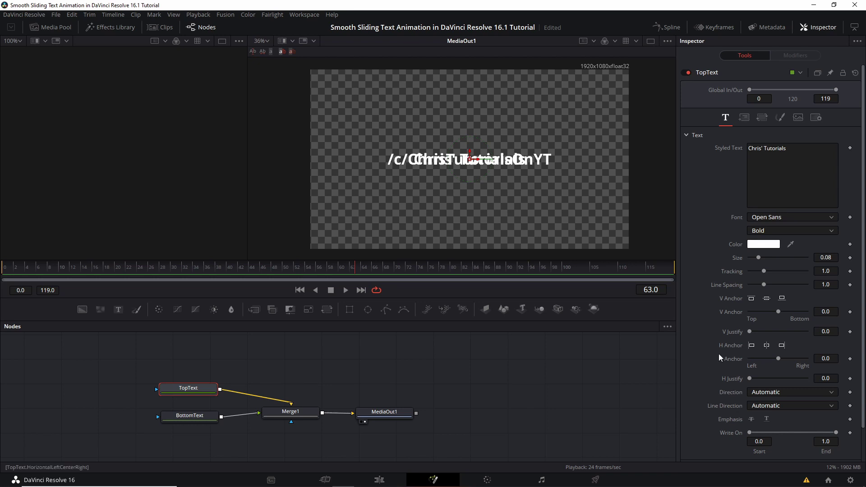
pyautogui.click(751, 345)
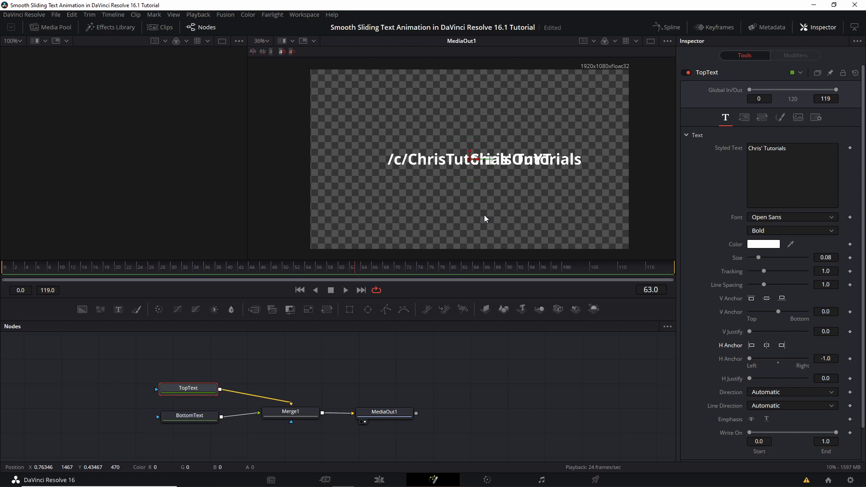
pyautogui.click(190, 416)
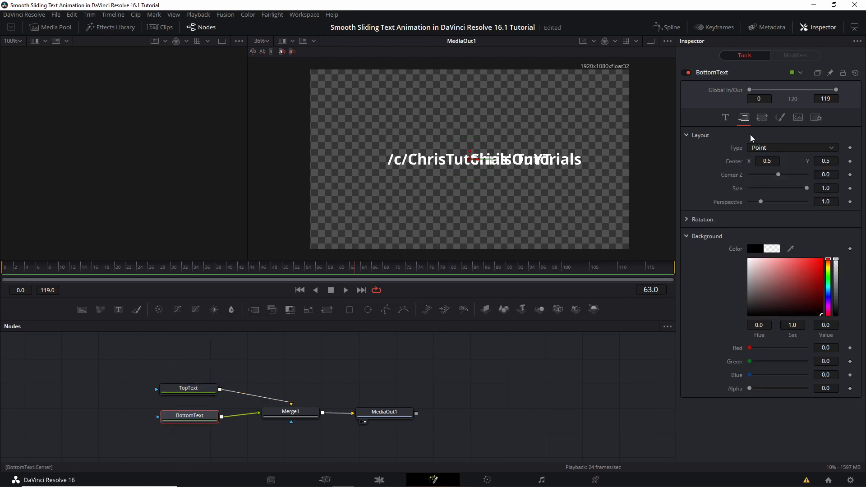
pyautogui.click(725, 117)
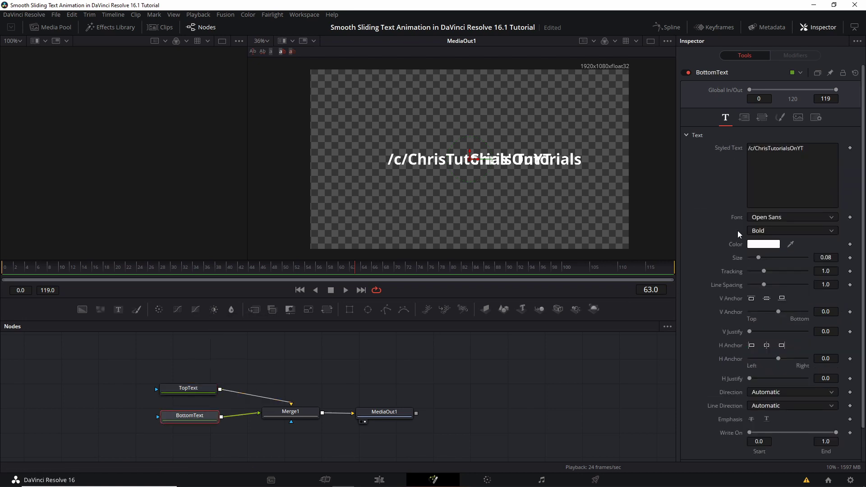
pyautogui.click(751, 345)
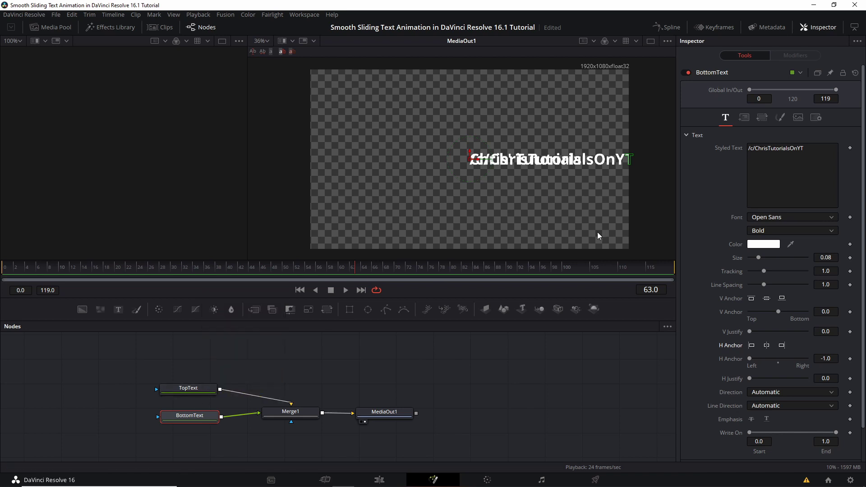
# Step: Move BottomText to the lower-left of the frame by dragging its Center values
pyautogui.click(743, 119)
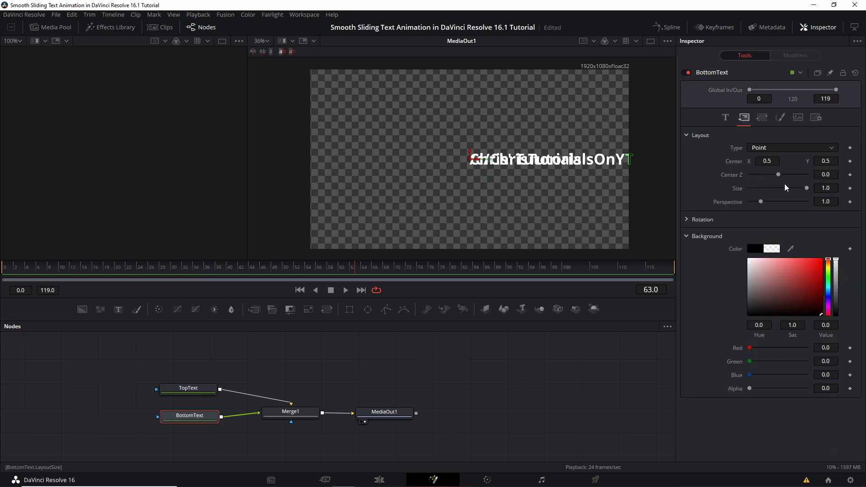
pyautogui.moveTo(766, 161); pyautogui.dragTo(725, 161)
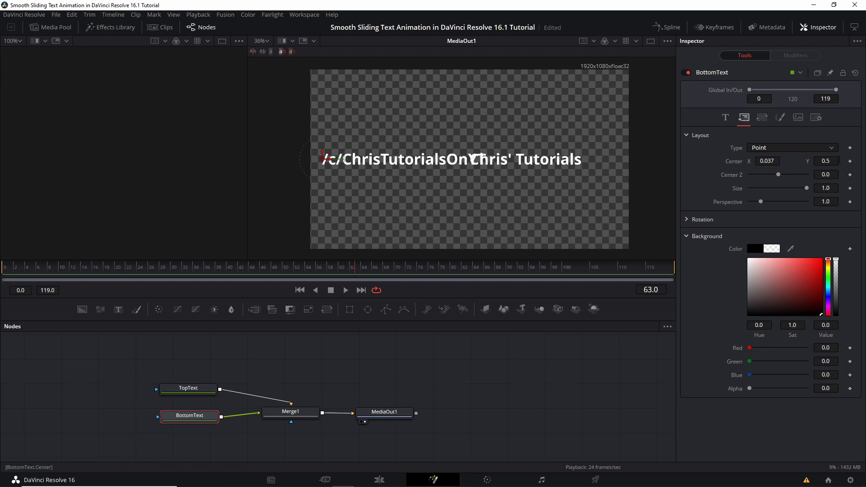
pyautogui.moveTo(825, 161); pyautogui.dragTo(788, 161)
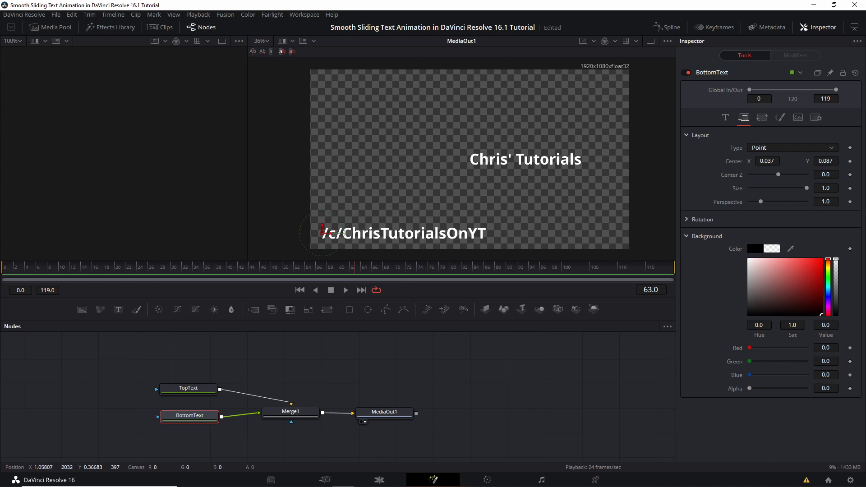
pyautogui.click(775, 162)
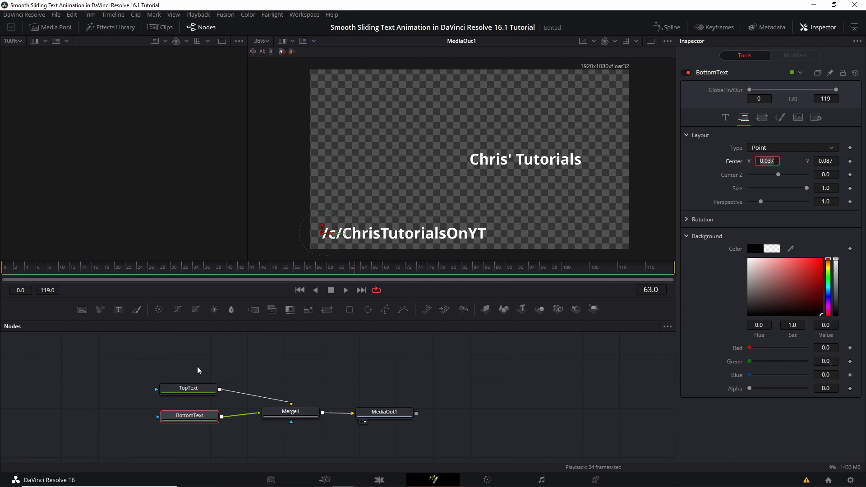
# Step: Position TopText at Center X 0.037 and Y 0.221, just above the bottom line
pyautogui.click(202, 392)
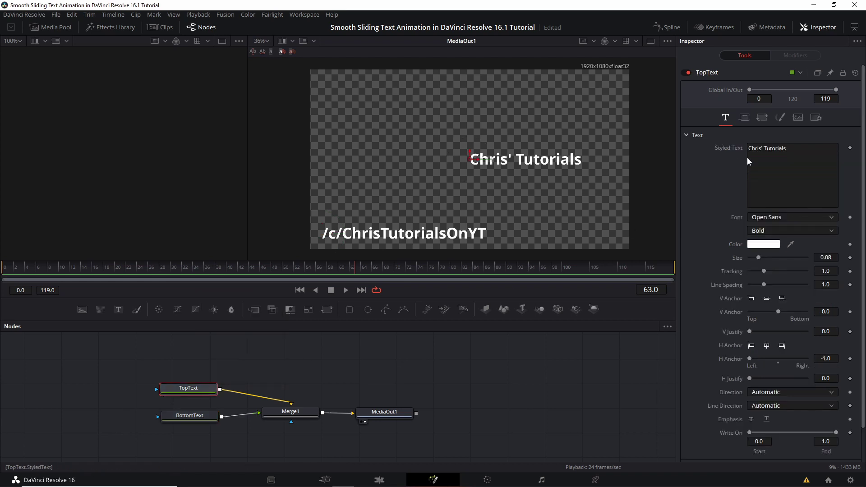
pyautogui.click(744, 118)
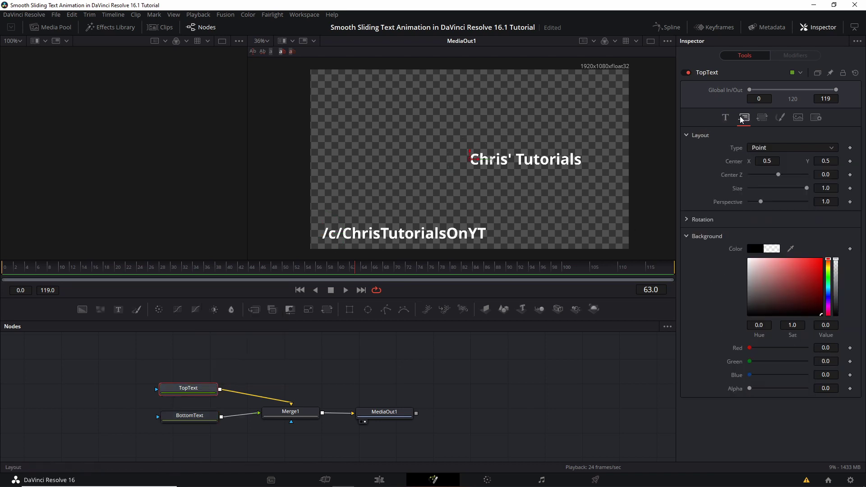
pyautogui.click(767, 161)
pyautogui.write('0.037')
pyautogui.press('Tab')
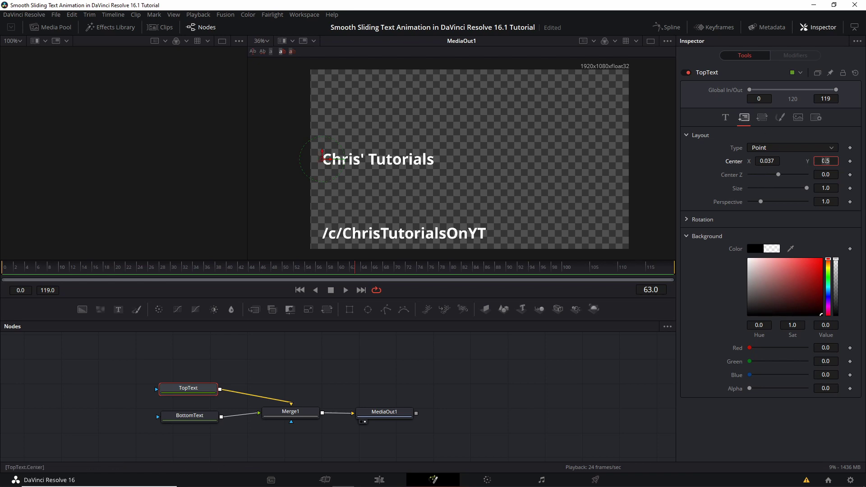
pyautogui.press('Down')
pyautogui.press('Down')
pyautogui.press('Down')
pyautogui.press('Down')
pyautogui.press('Down')
pyautogui.press('Down')
pyautogui.press('Down')
pyautogui.press('Down')
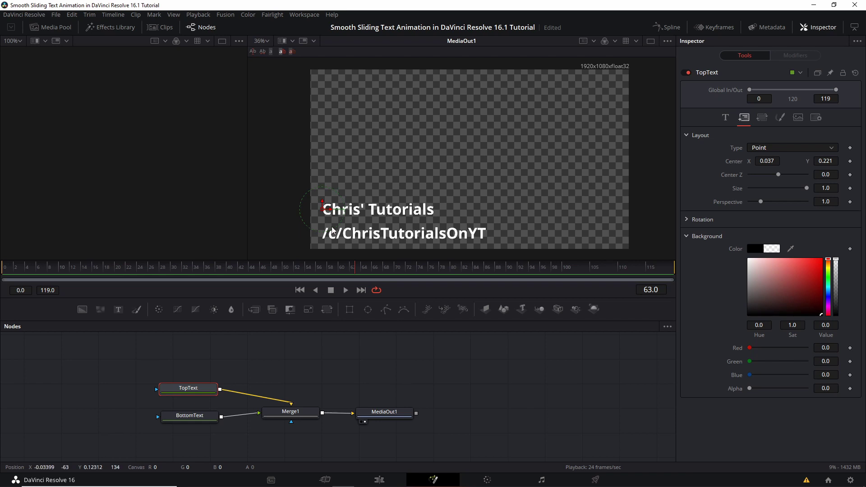
pyautogui.click(198, 420)
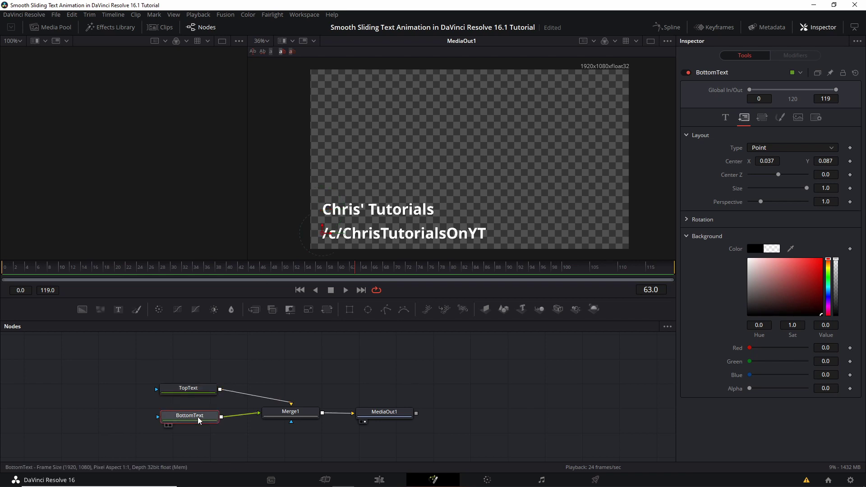
# Step: Shrink BottomText to size 0.063; move TopText to Y 0.201 and enlarge it to 0.0945
pyautogui.click(725, 118)
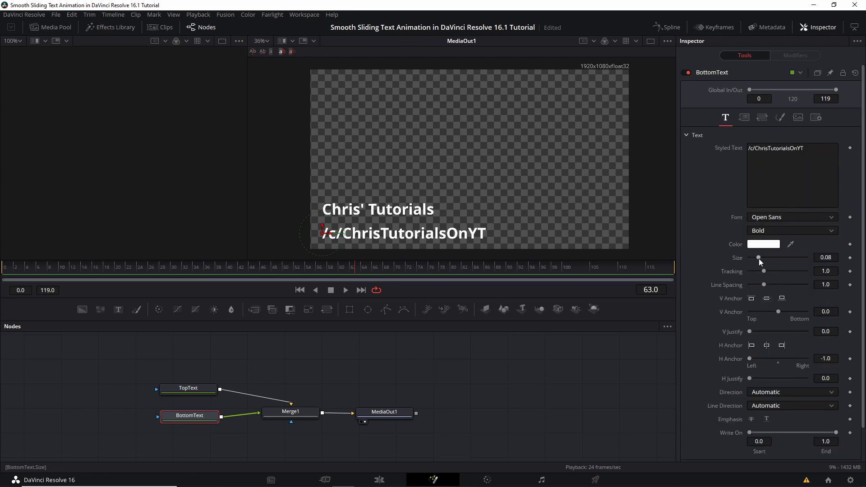
pyautogui.moveTo(760, 261); pyautogui.dragTo(758, 261)
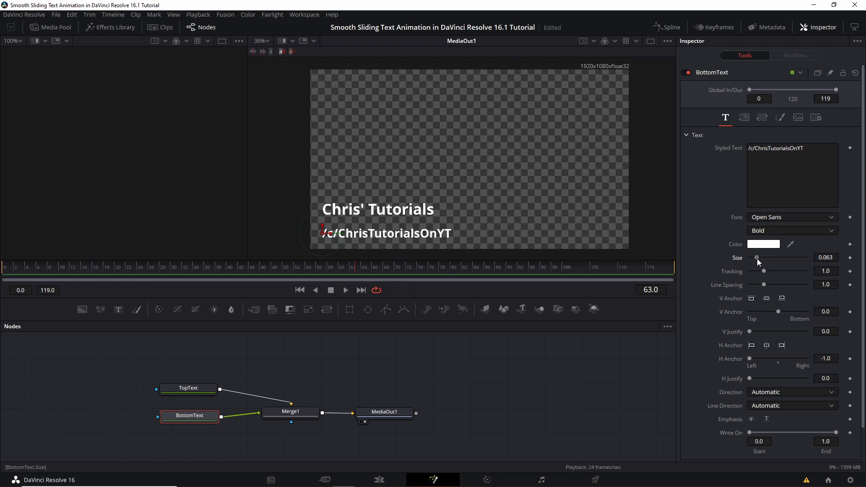
pyautogui.click(312, 200)
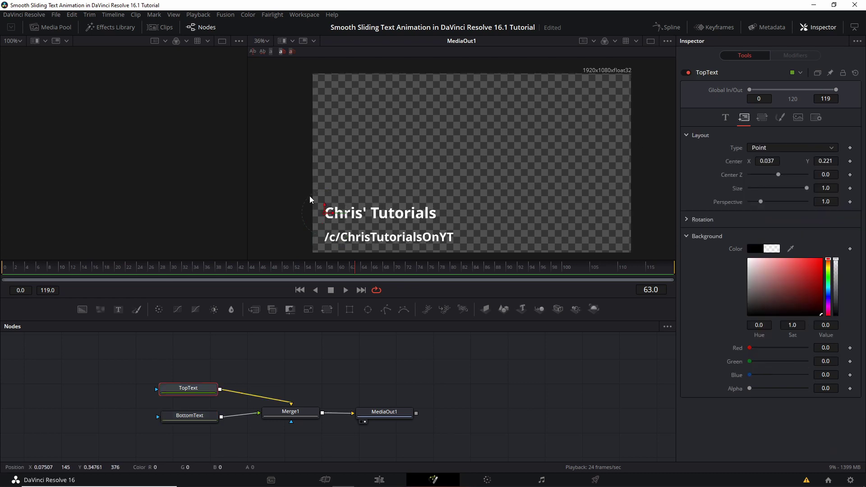
pyautogui.moveTo(325, 211); pyautogui.dragTo(325, 215)
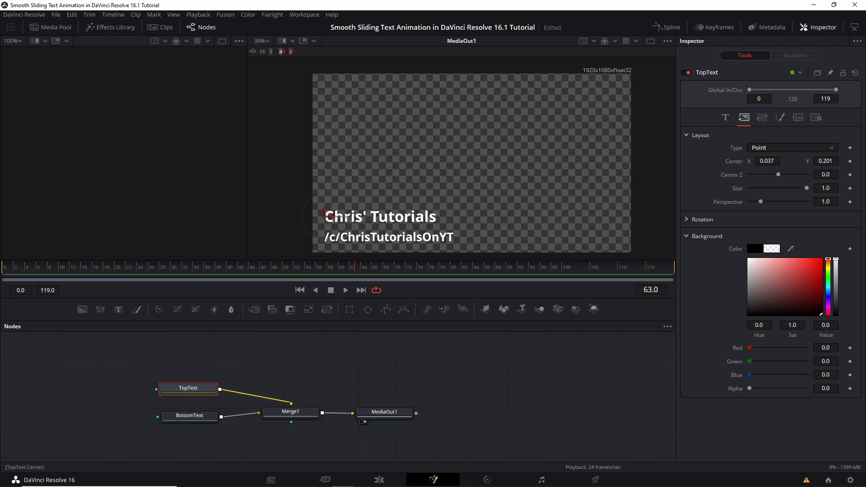
pyautogui.click(725, 118)
pyautogui.moveTo(759, 259); pyautogui.dragTo(760, 259)
pyautogui.scroll(-2, 569, 194)
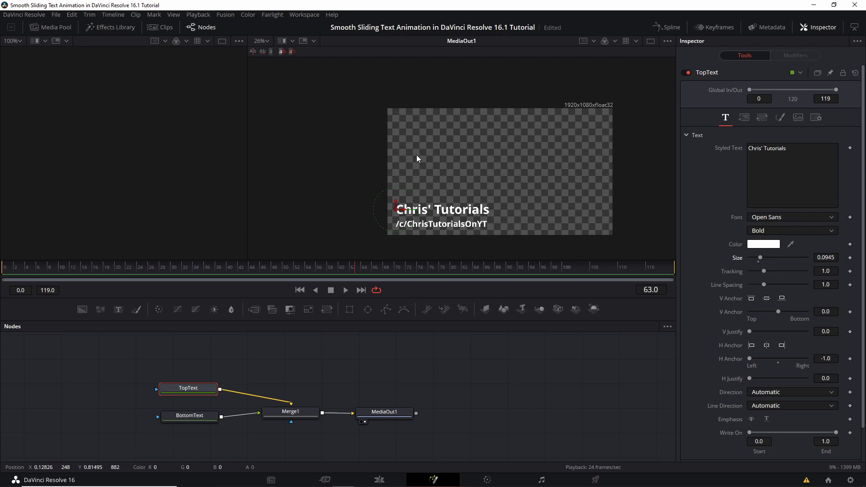
pyautogui.moveTo(522, 224); pyautogui.dragTo(487, 224)
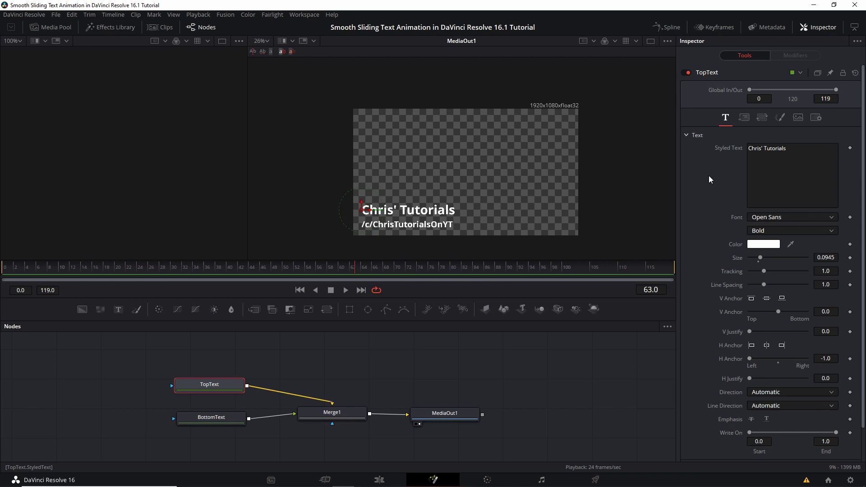
# Step: Change TopText's font to Bebas Neue and raise its size to about 0.114
pyautogui.click(760, 219)
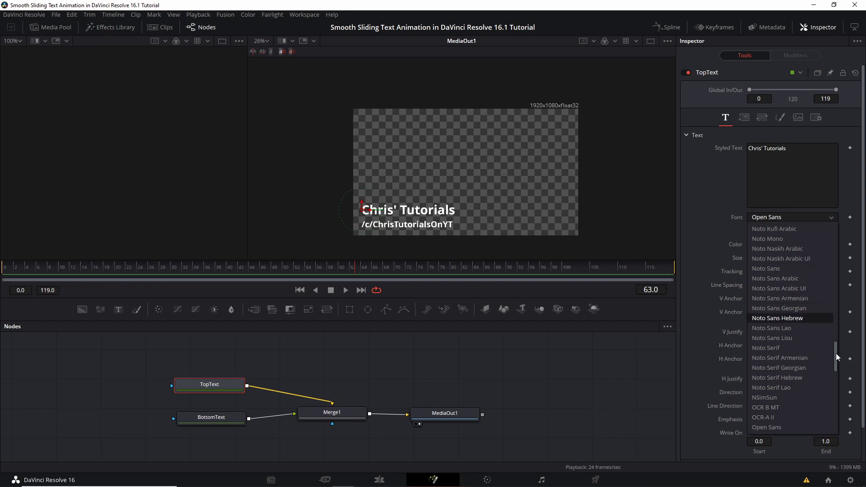
pyautogui.moveTo(834, 355); pyautogui.dragTo(835, 232)
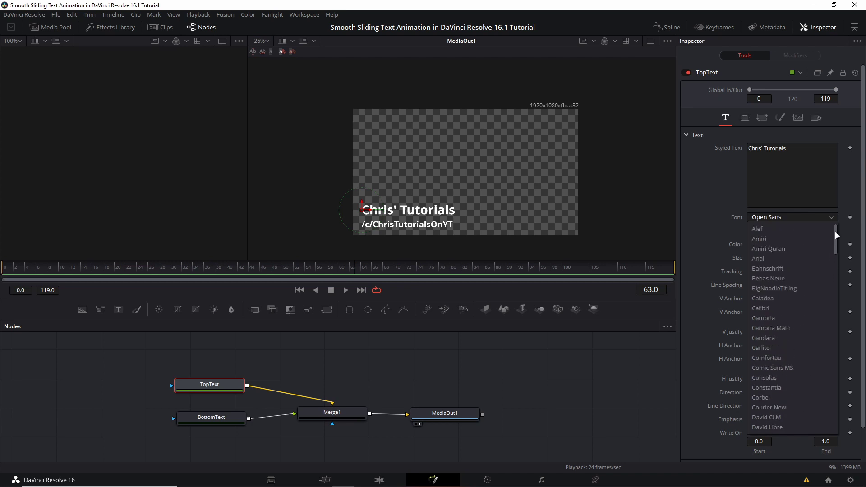
pyautogui.click(776, 277)
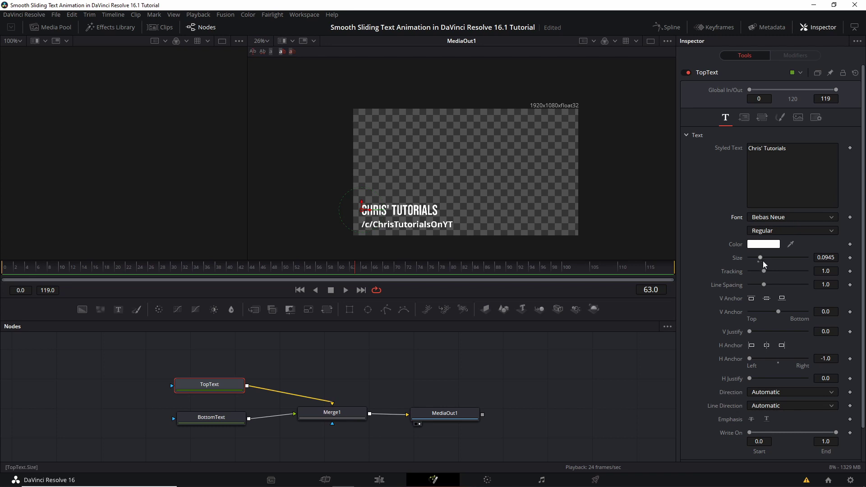
pyautogui.moveTo(761, 261); pyautogui.dragTo(762, 261)
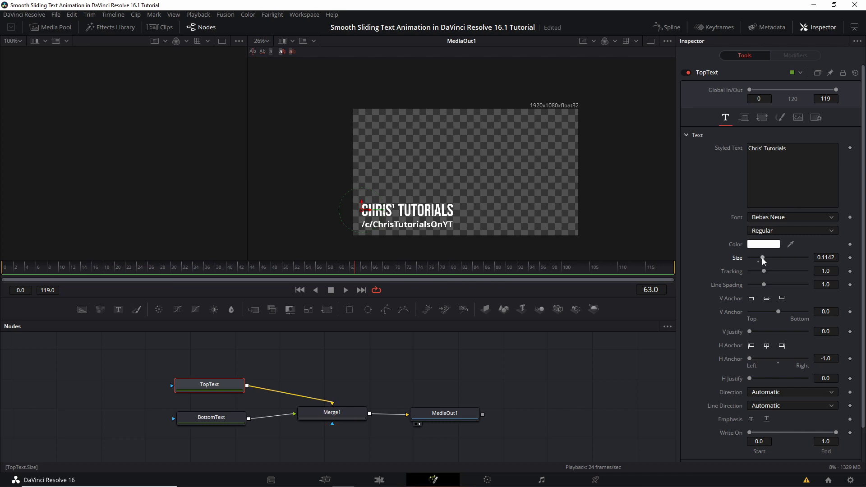
# Step: Add TopText Center keyframes at frames 30 and 90, both at 0.037, 0.2
pyautogui.click(744, 119)
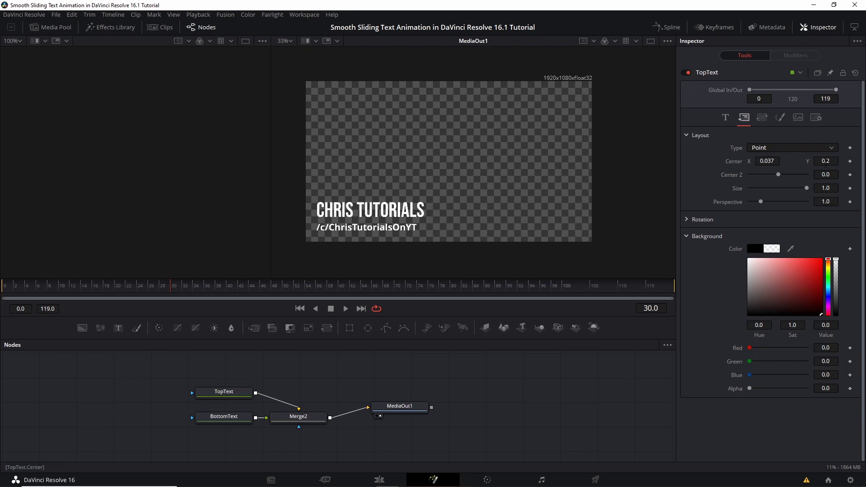
pyautogui.click(849, 162)
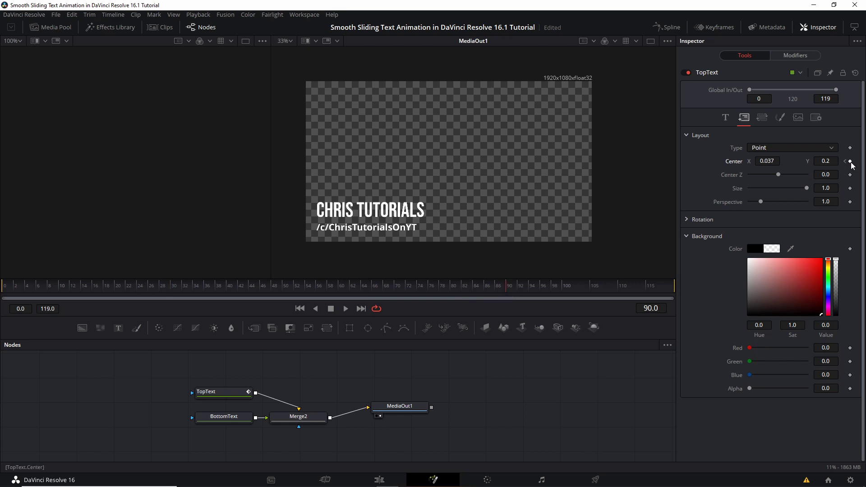
# Step: Keyframe BottomText's Center at frames 90 and 30, both at 0.037, 0.09
pyautogui.click(235, 422)
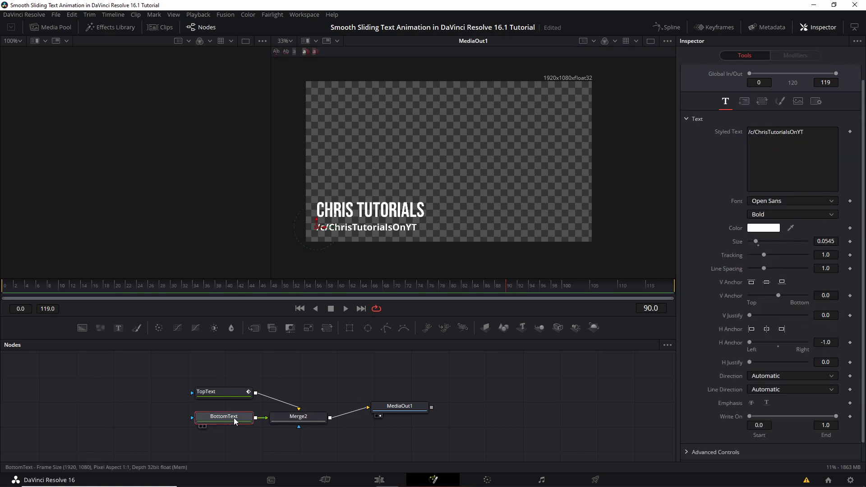
pyautogui.click(744, 102)
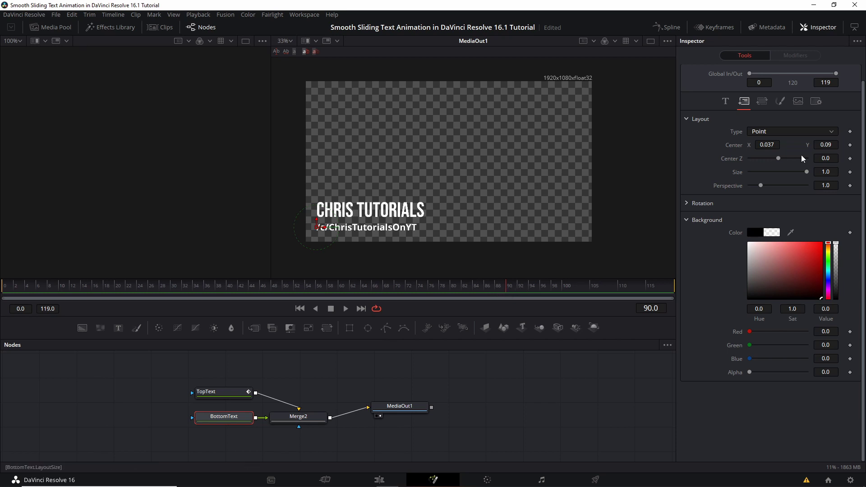
pyautogui.click(850, 145)
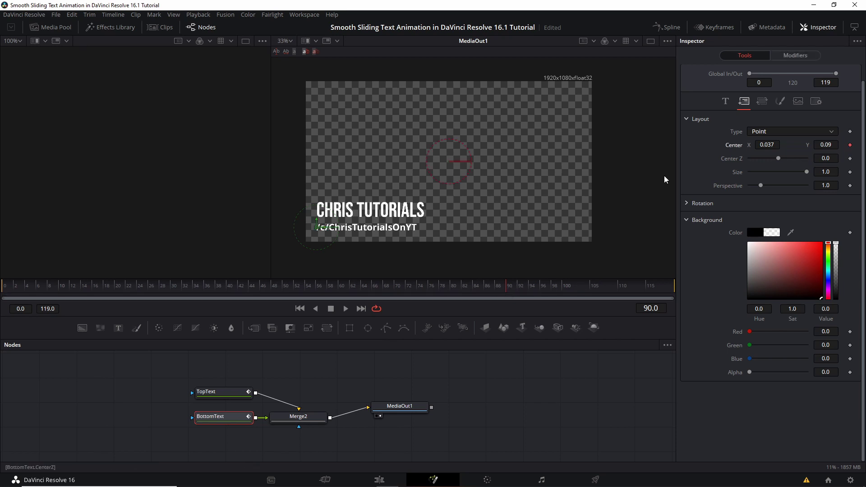
pyautogui.click(171, 286)
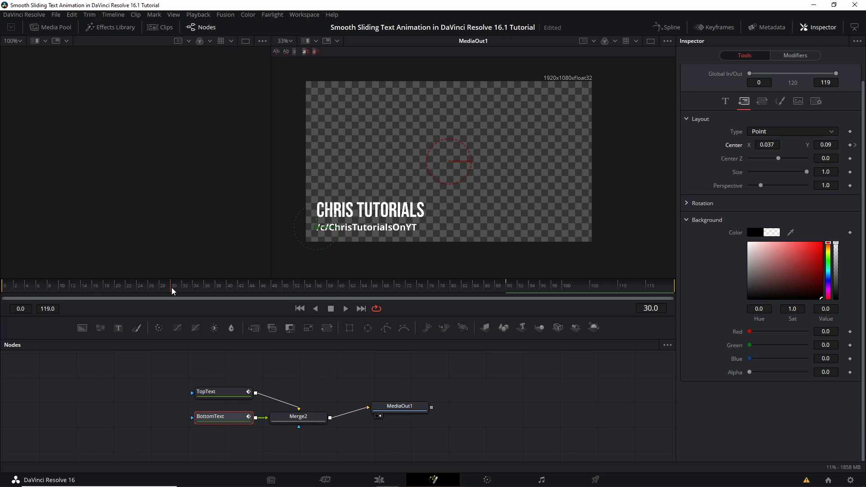
pyautogui.click(850, 145)
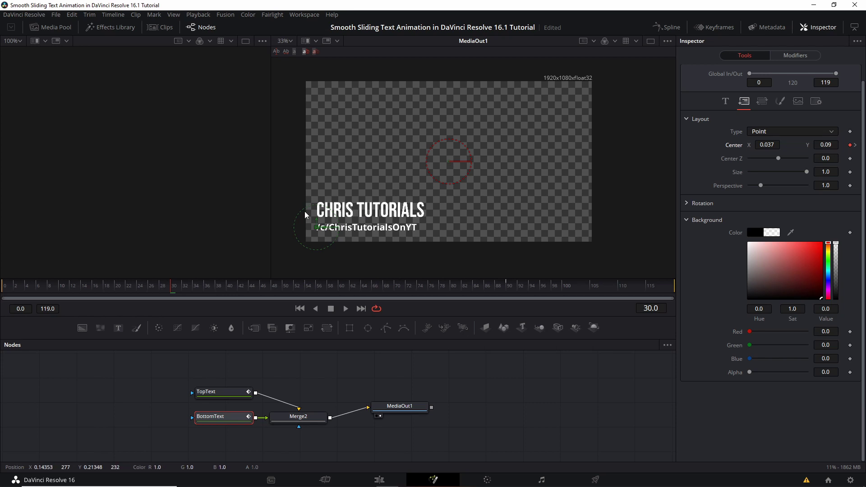
# Step: At frame 0, move TopText off-frame left to Center X -0.405
pyautogui.click(219, 398)
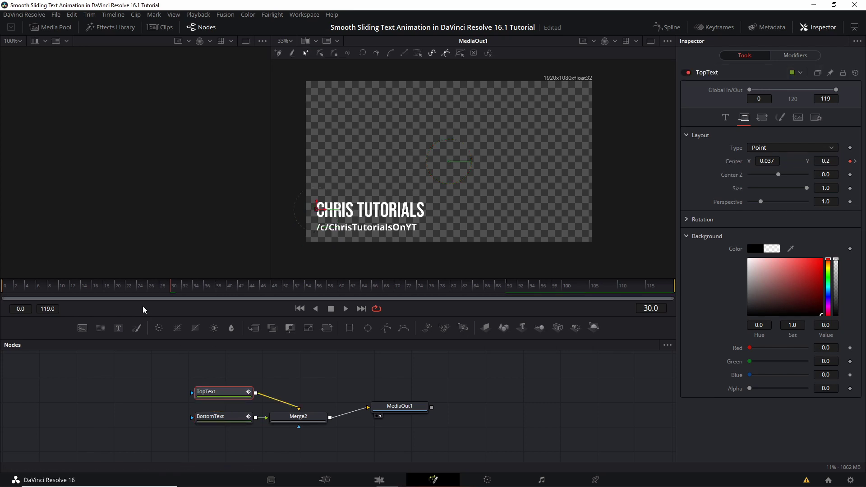
pyautogui.click(69, 288)
pyautogui.moveTo(68, 289); pyautogui.dragTo(7, 289)
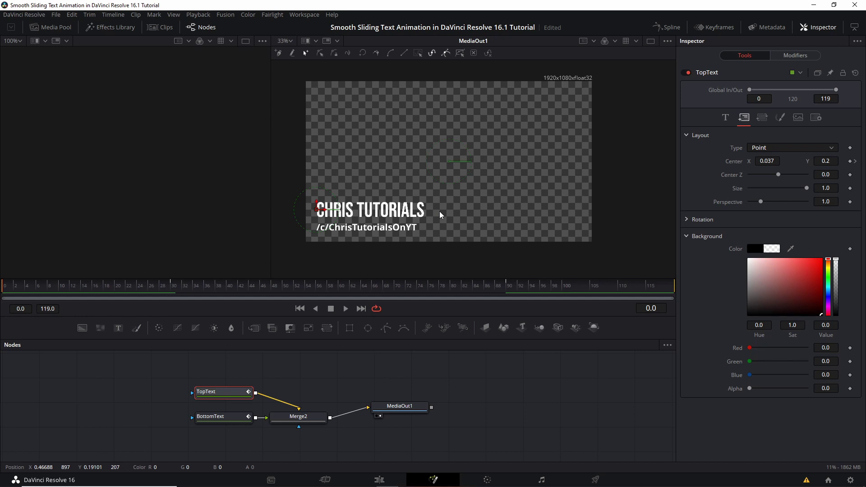
pyautogui.moveTo(366, 150); pyautogui.dragTo(456, 145)
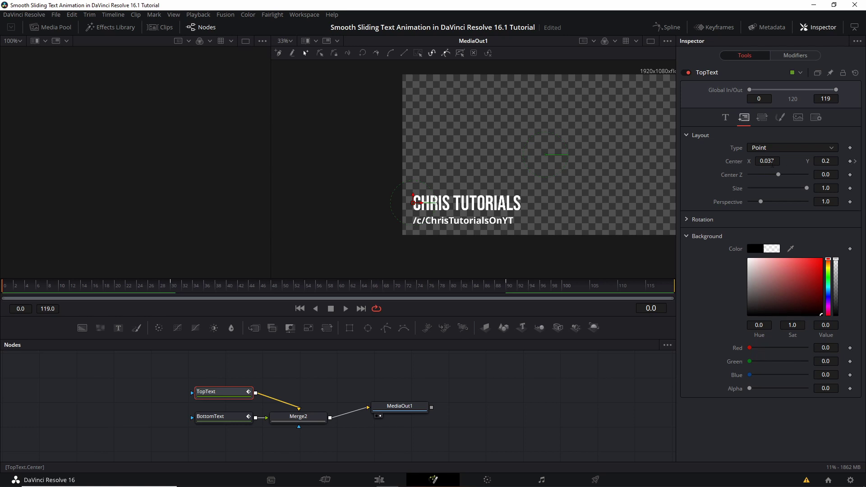
pyautogui.moveTo(766, 161); pyautogui.dragTo(740, 161)
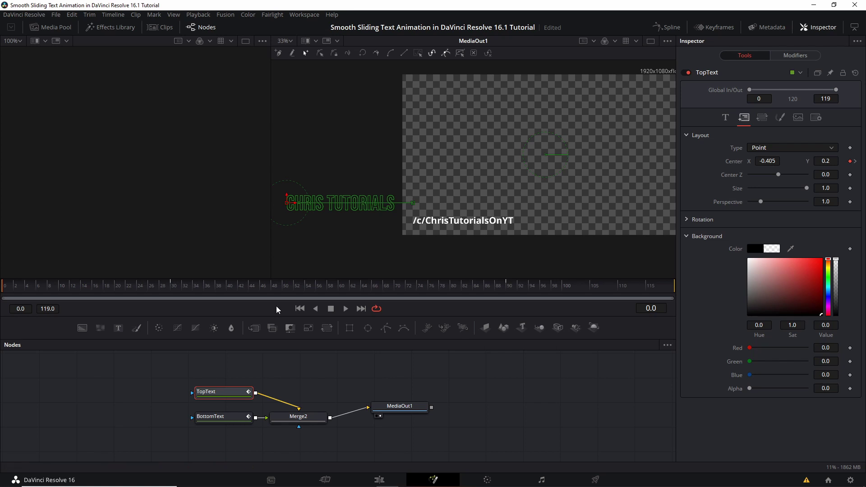
# Step: Scrub and play the opening frames to preview TopText sliding in to 0.037
pyautogui.click(83, 289)
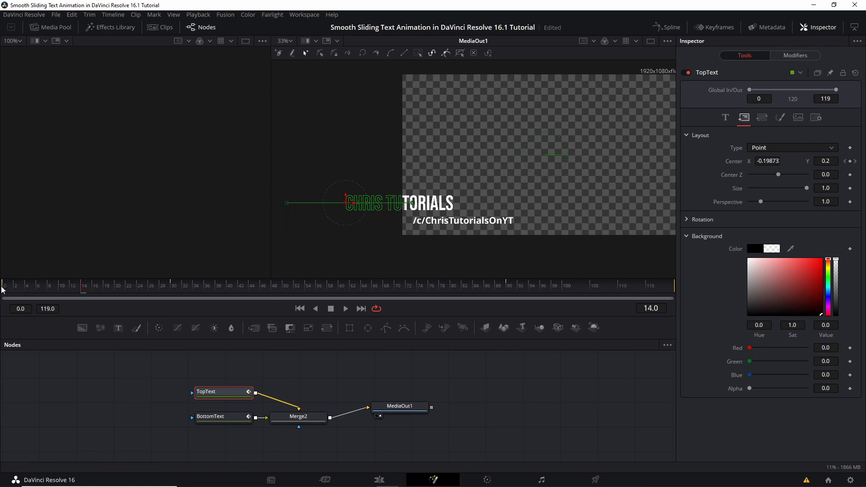
pyautogui.moveTo(15, 292)
pyautogui.mouseDown()
pyautogui.moveTo(4, 297)
pyautogui.moveTo(141, 299)
pyautogui.moveTo(5, 298)
pyautogui.mouseUp()
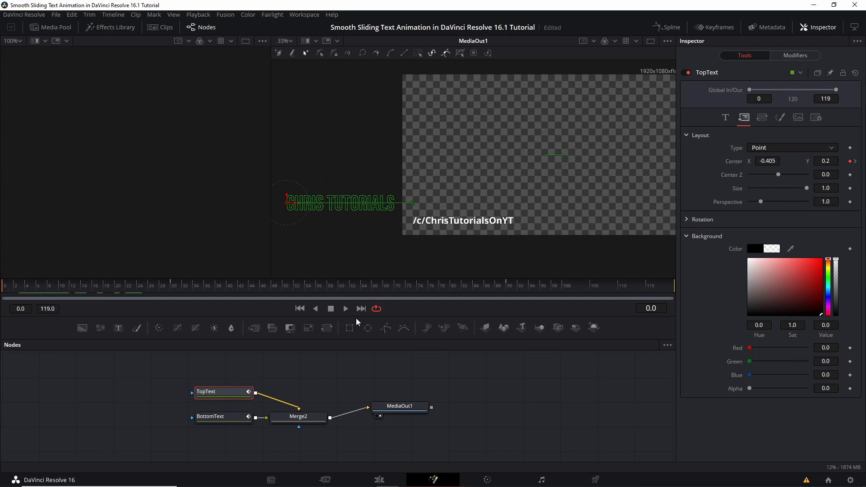
pyautogui.click(345, 308)
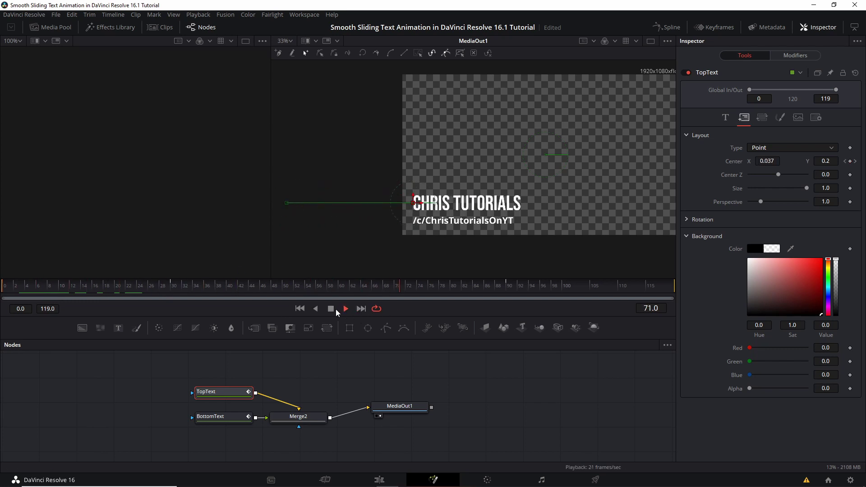
pyautogui.click(330, 308)
pyautogui.hotkey('ctrl', 'f')
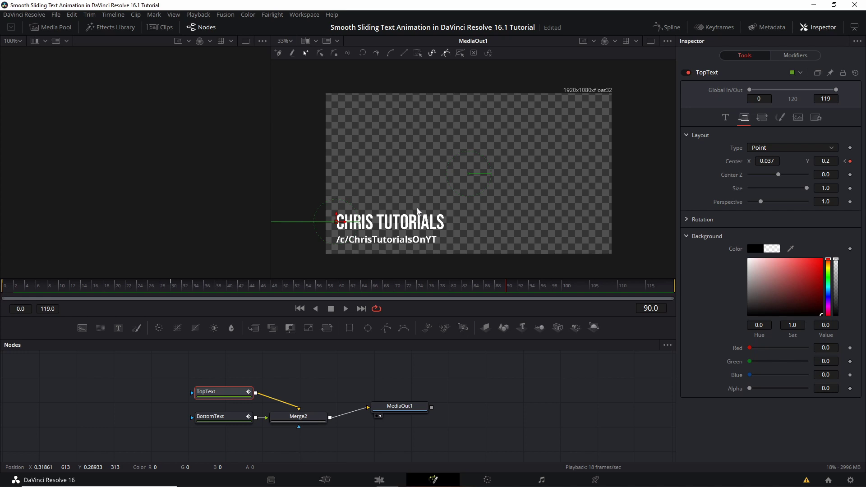
# Step: At frame 119, move TopText right to Center X 1.031 so it exits the frame
pyautogui.moveTo(505, 287); pyautogui.dragTo(681, 287)
pyautogui.moveTo(336, 221); pyautogui.dragTo(621, 221)
pyautogui.hscroll(3, 559, 213)
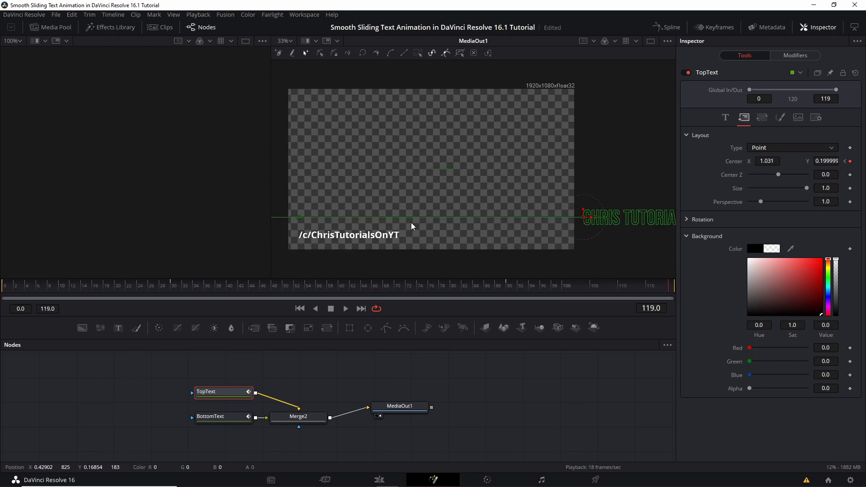
pyautogui.hscroll(-3, 406, 215)
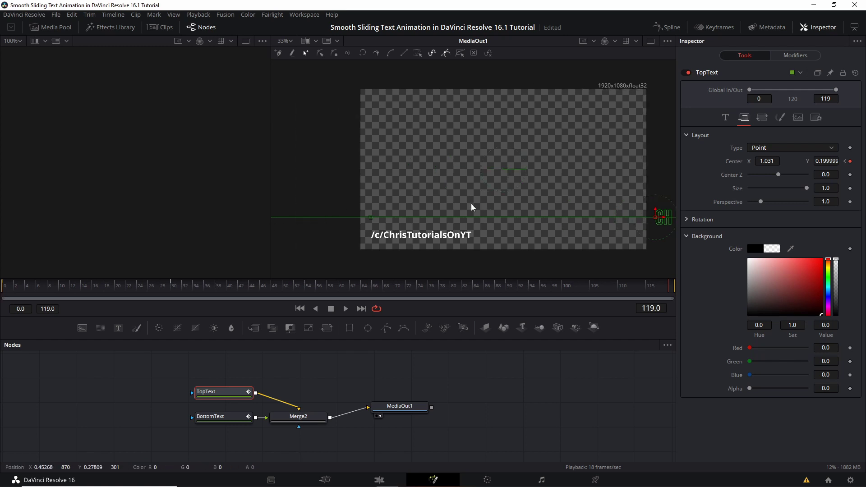
pyautogui.hscroll(4, 388, 214)
pyautogui.hscroll(-2, 302, 221)
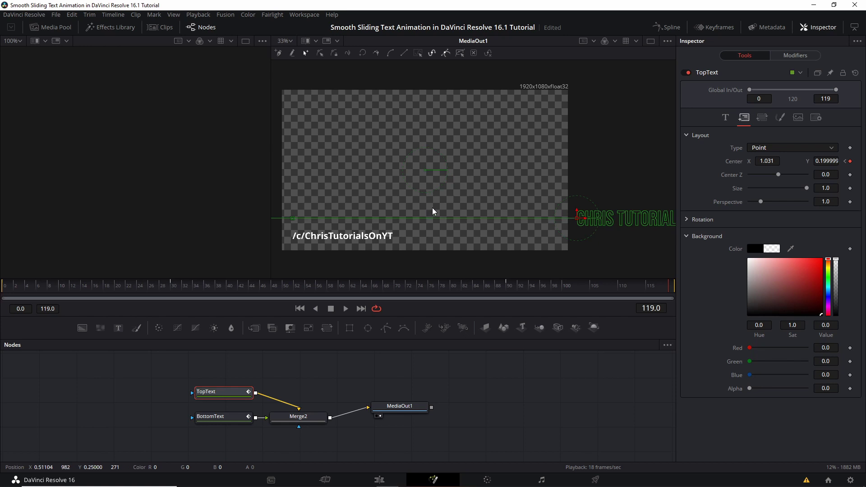
pyautogui.hscroll(-3, 460, 199)
# Step: Preview TopText sliding in and out, then scrub to frame 42
pyautogui.scroll(-1, 460, 198)
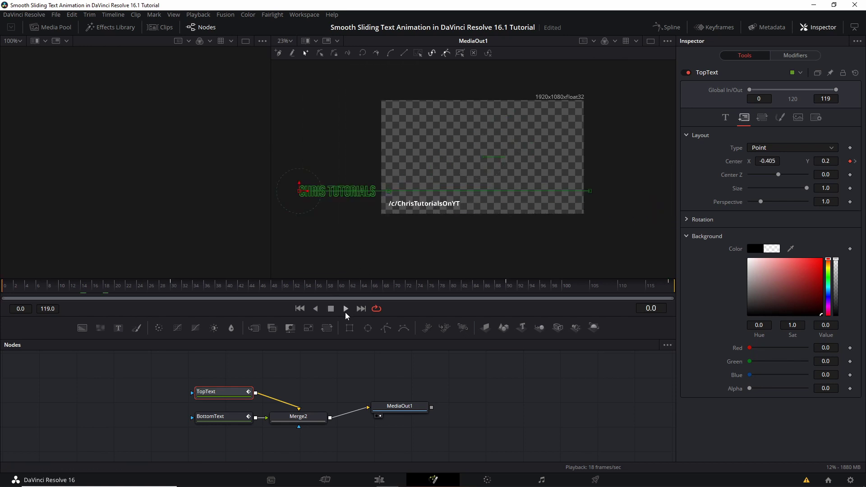
pyautogui.click(346, 310)
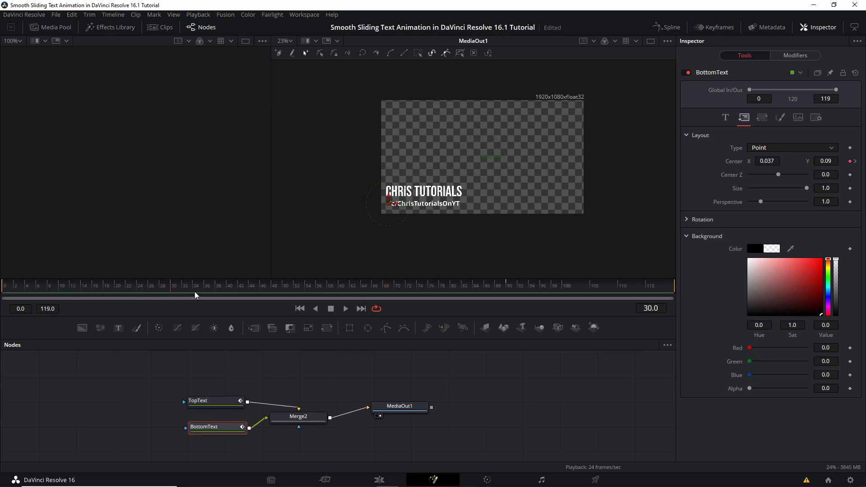
pyautogui.moveTo(195, 293); pyautogui.dragTo(242, 295)
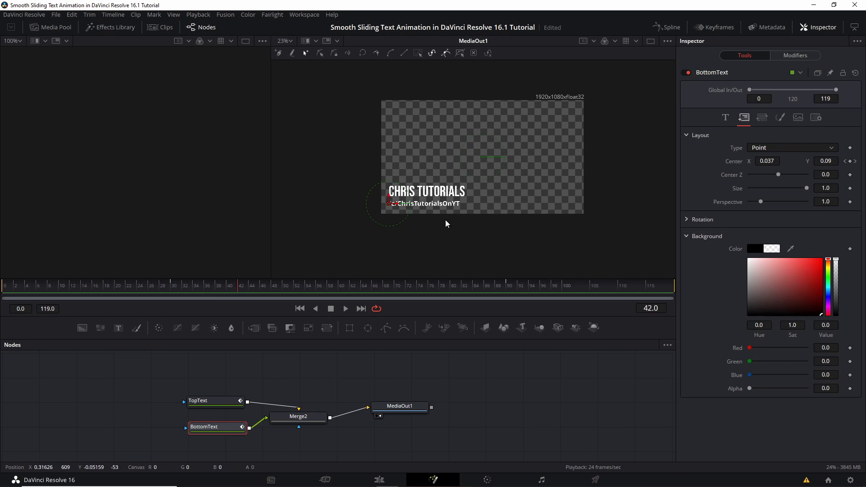
# Step: Keyframe BottomText Center Y at -0.071 on frame 0 and 1.071 on frame 119
pyautogui.click(20, 293)
pyautogui.moveTo(19, 294); pyautogui.dragTo(2, 293)
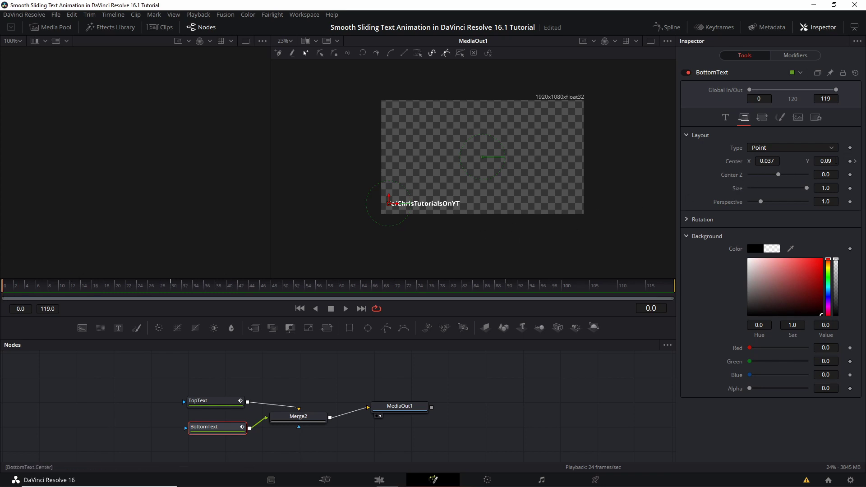
pyautogui.moveTo(825, 161); pyautogui.dragTo(804, 161)
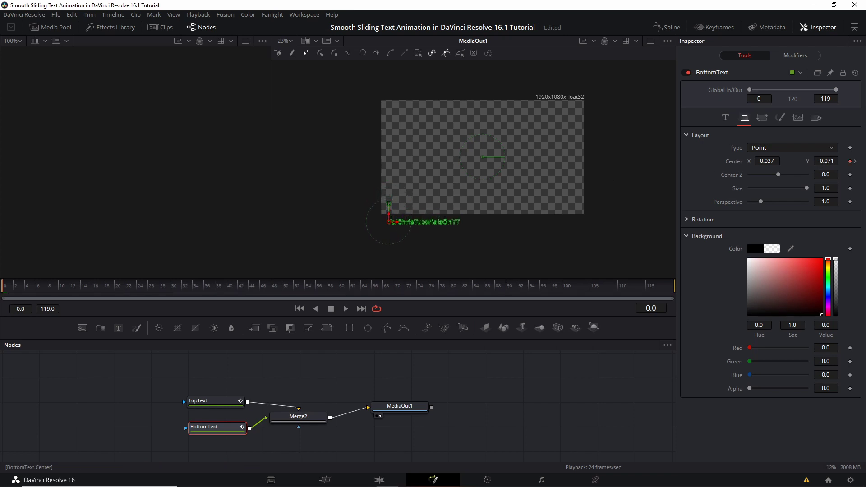
pyautogui.moveTo(522, 291); pyautogui.dragTo(674, 286)
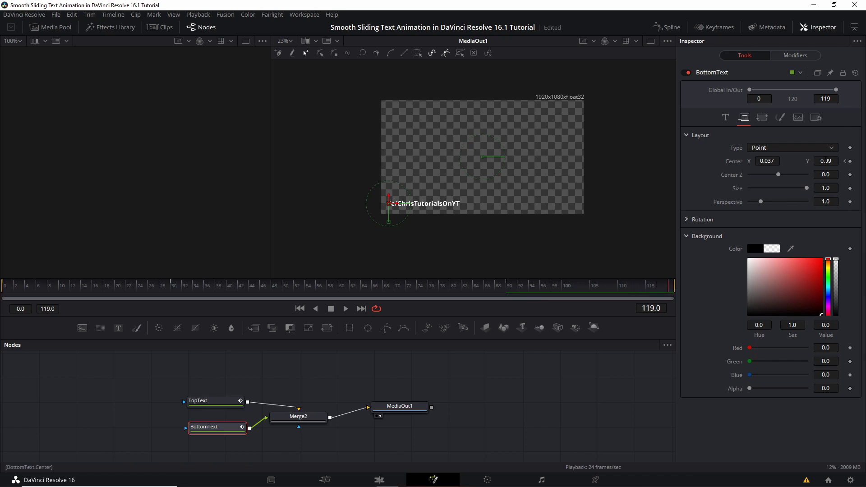
pyautogui.moveTo(830, 161); pyautogui.dragTo(855, 161)
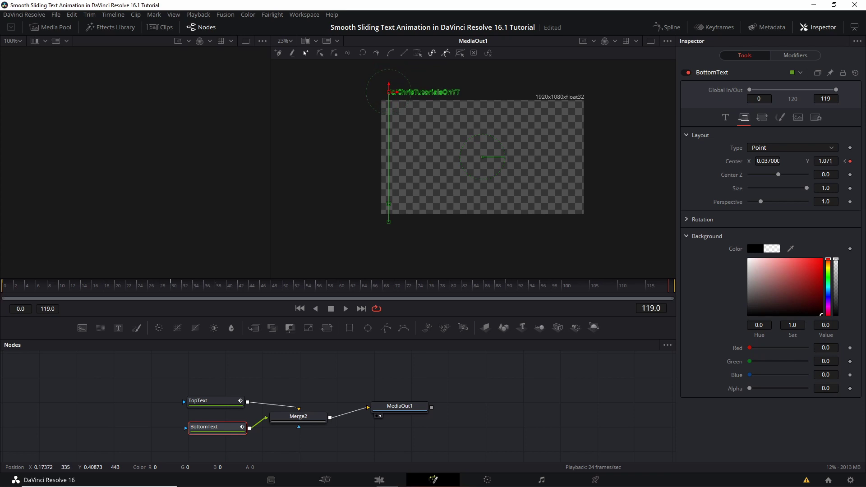
# Step: Play BottomText rising from the first frame, stop, and scrub back to an earlier frame
pyautogui.press('Home')
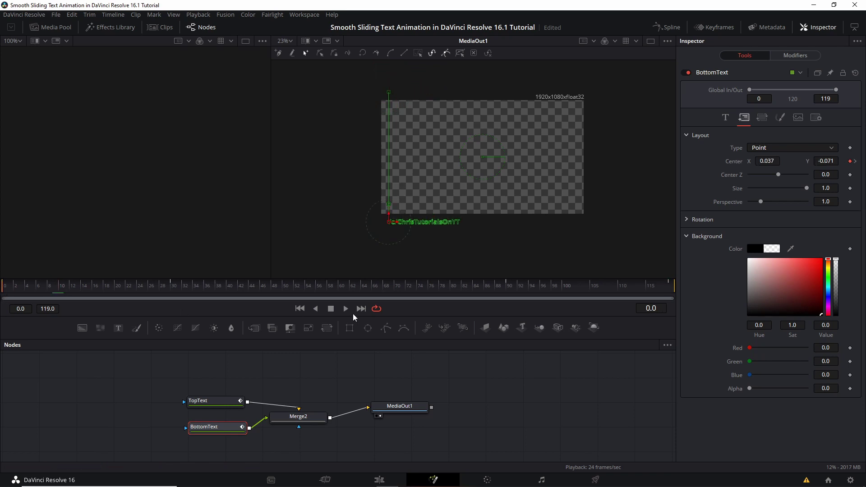
pyautogui.click(350, 313)
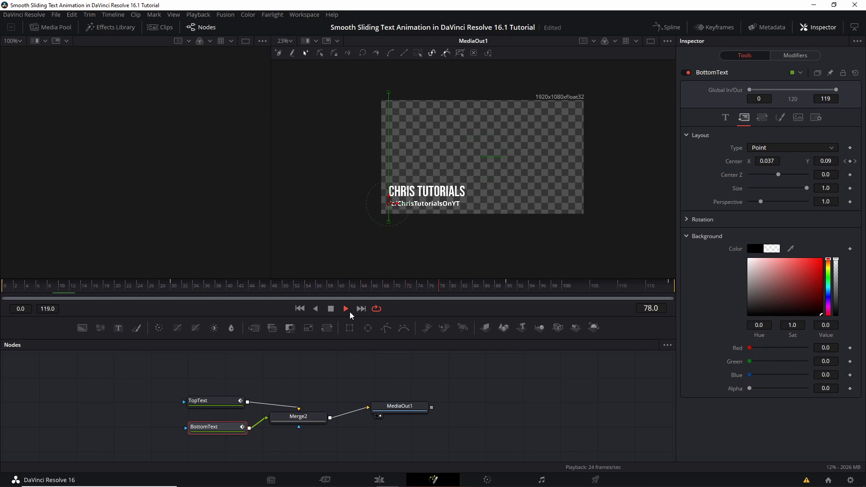
pyautogui.click(330, 308)
pyautogui.moveTo(108, 285); pyautogui.dragTo(172, 289)
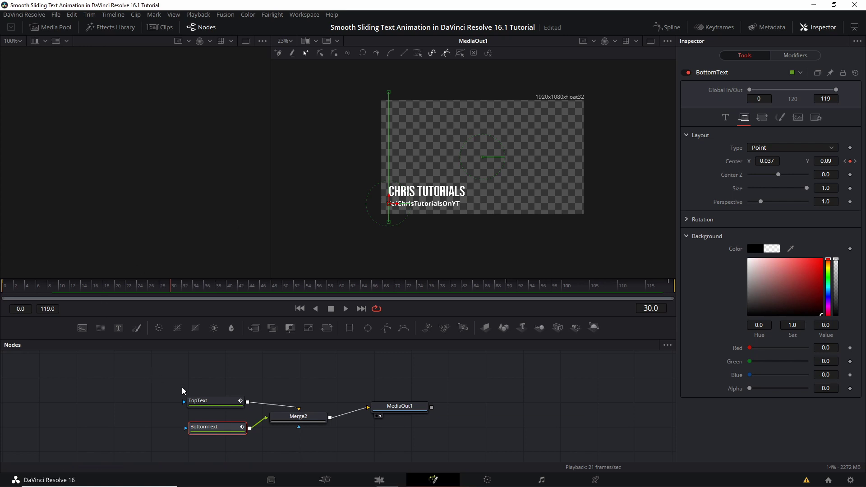
# Step: Enable Motion Blur for TopText in its Settings tab
pyautogui.click(209, 403)
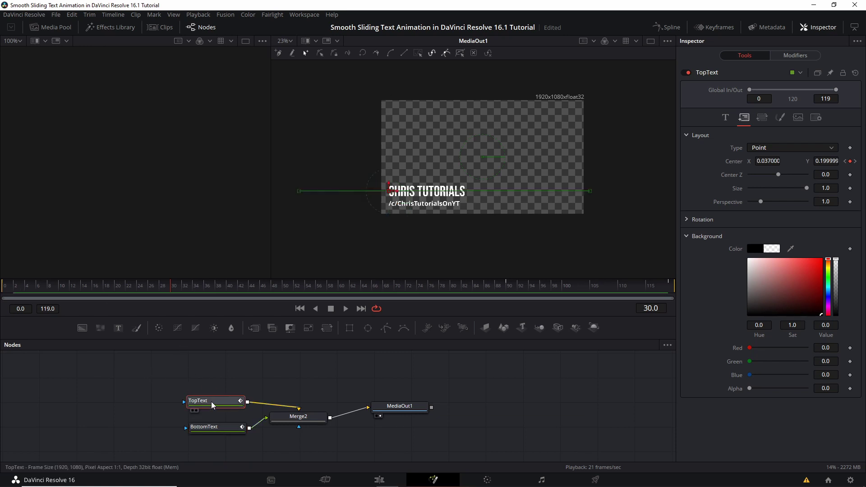
pyautogui.click(815, 118)
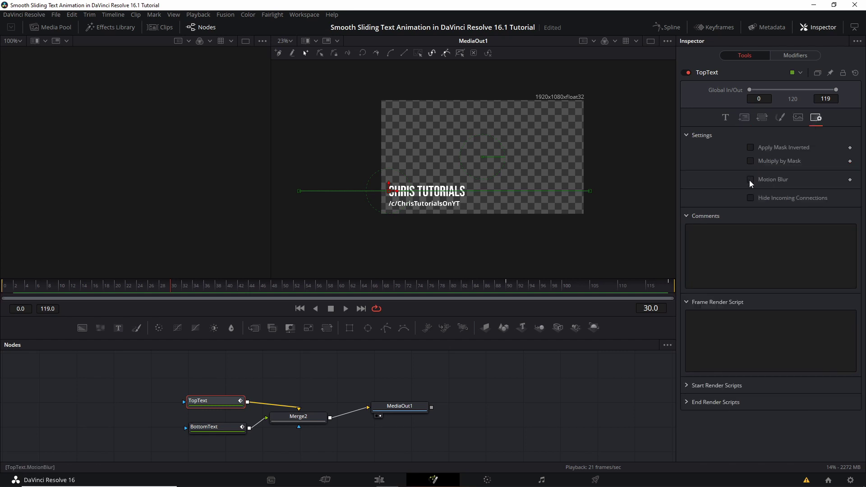
pyautogui.click(750, 179)
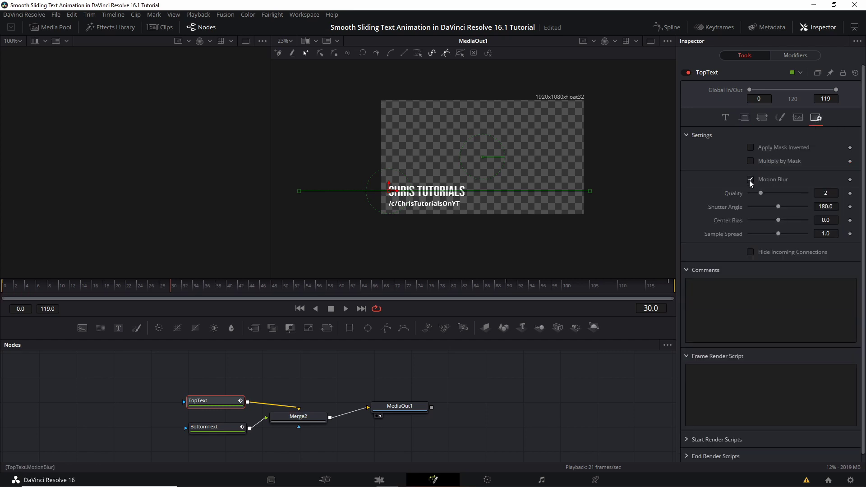
# Step: Enable Motion Blur for BottomText too, then scrub frames to check the blur
pyautogui.click(210, 426)
pyautogui.click(819, 119)
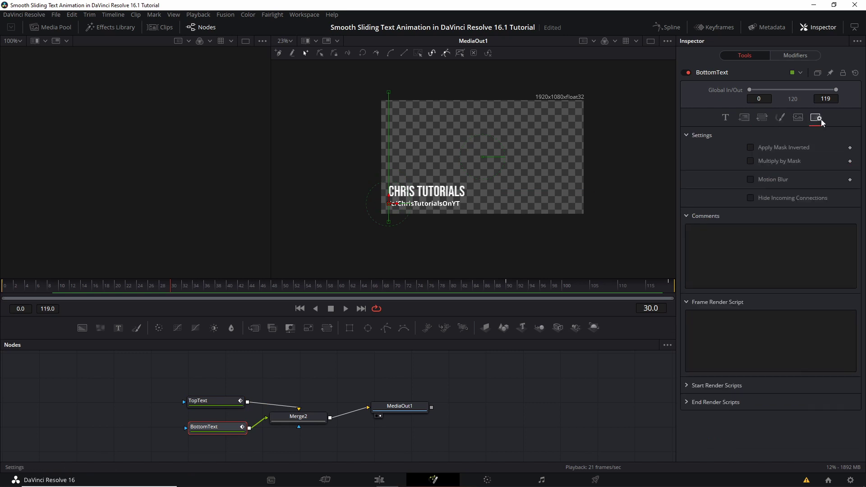
pyautogui.click(750, 179)
pyautogui.moveTo(115, 285); pyautogui.dragTo(228, 284)
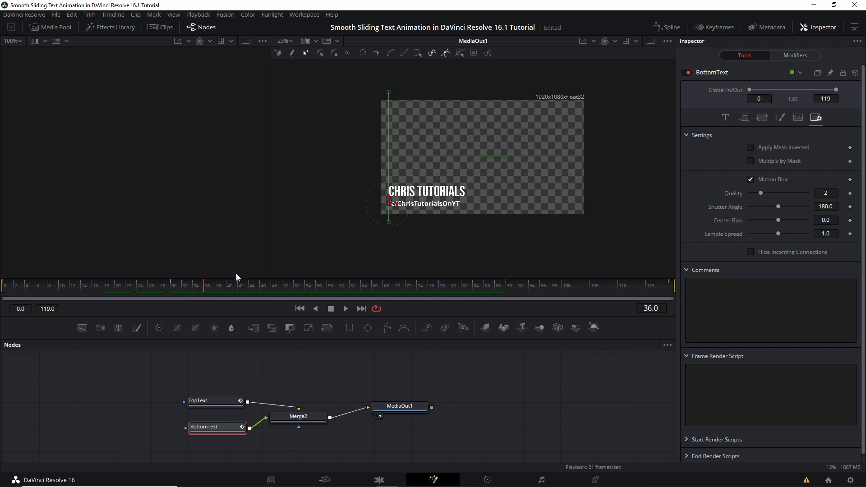
pyautogui.click(215, 401)
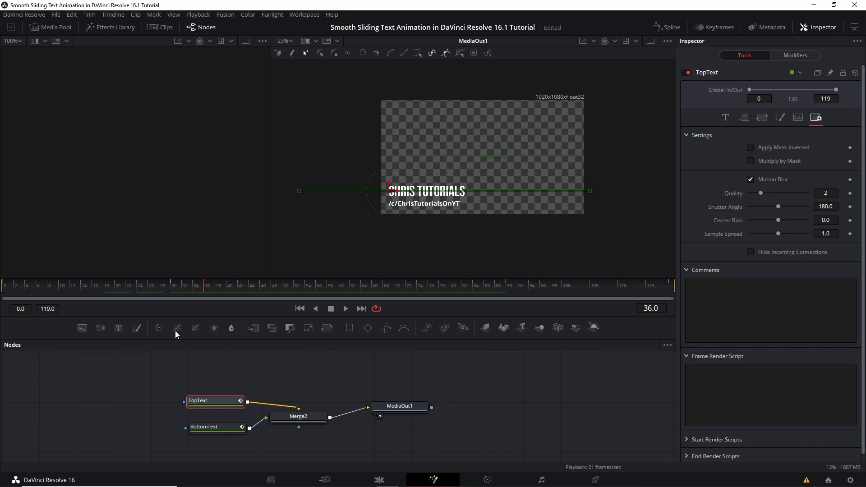
pyautogui.press('Home')
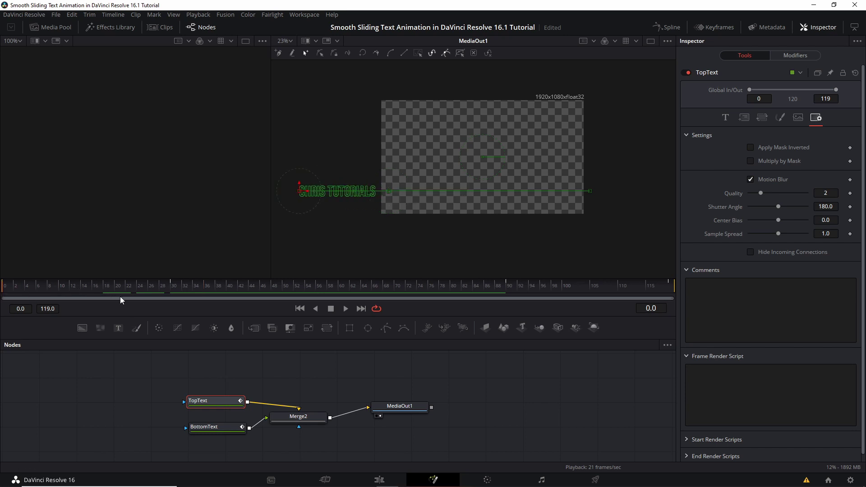
pyautogui.click(346, 309)
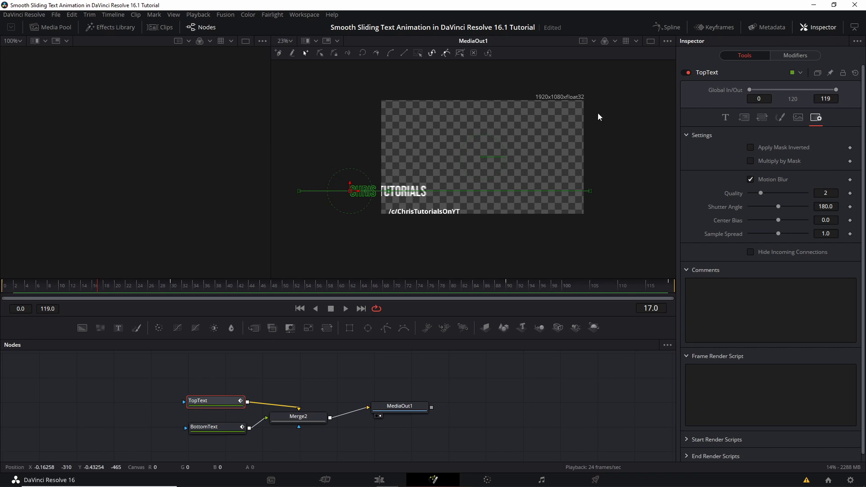
# Step: In the Spline editor, show the TopText and BottomText Displacement curves and zoom to frame them
pyautogui.click(666, 27)
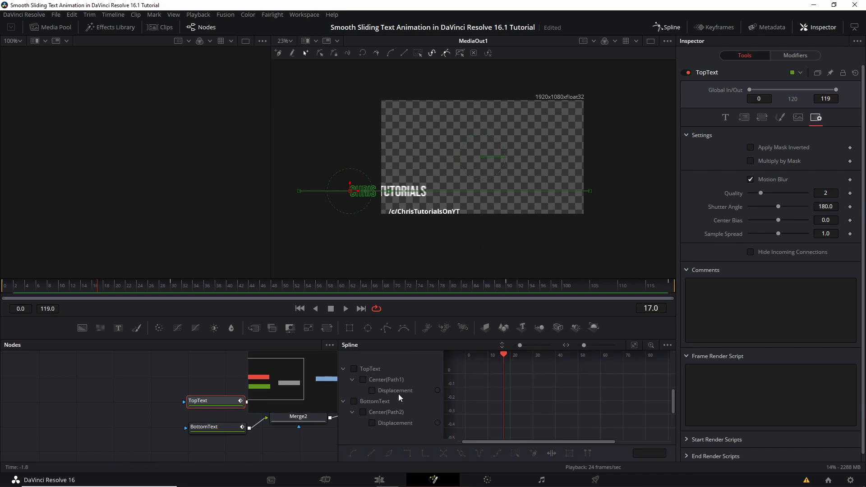
pyautogui.moveTo(181, 392); pyautogui.dragTo(111, 377)
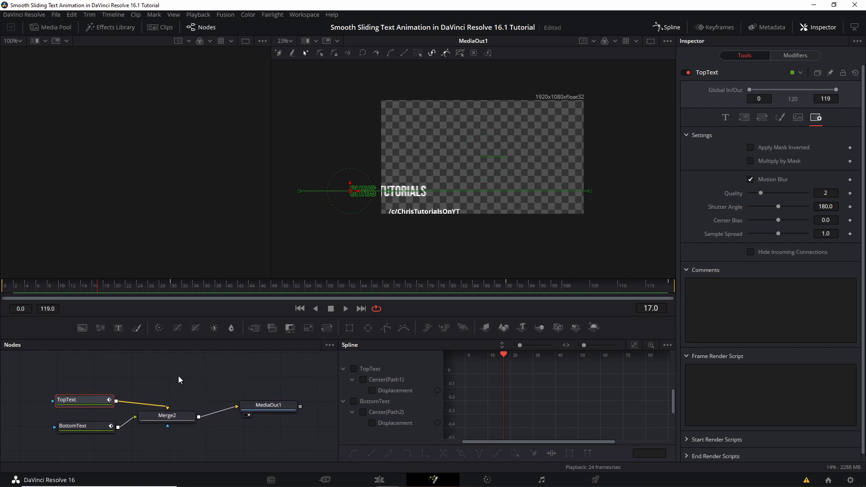
pyautogui.click(372, 390)
pyautogui.click(372, 423)
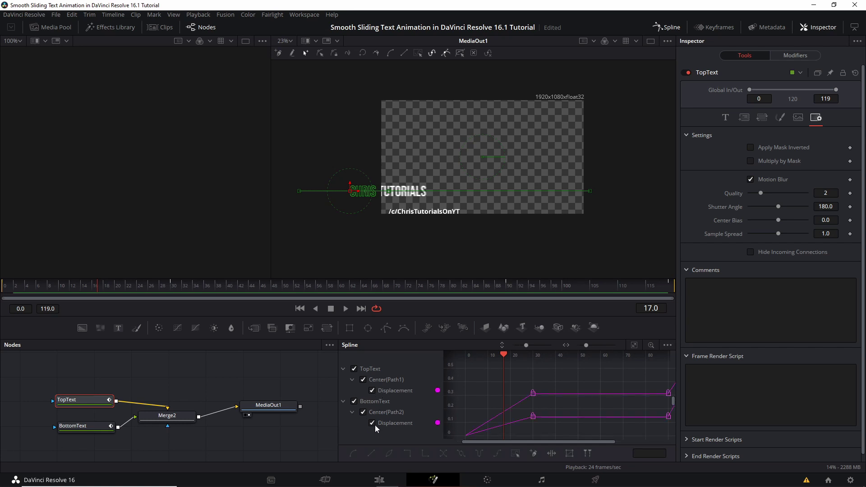
pyautogui.moveTo(537, 404); pyautogui.dragTo(509, 388)
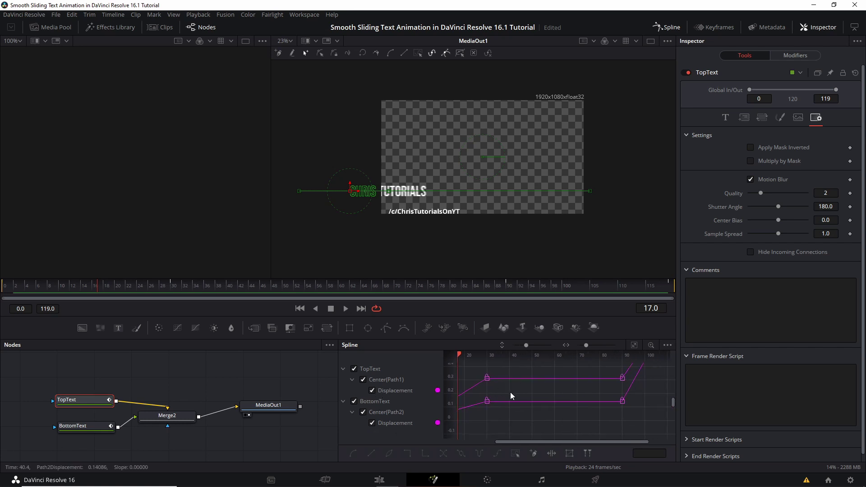
pyautogui.scroll(-2, 521, 392)
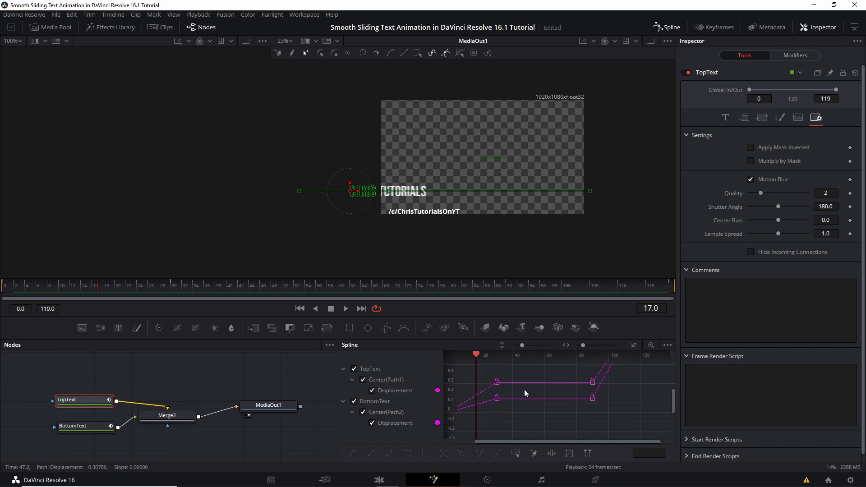
pyautogui.scroll(-3, 524, 388)
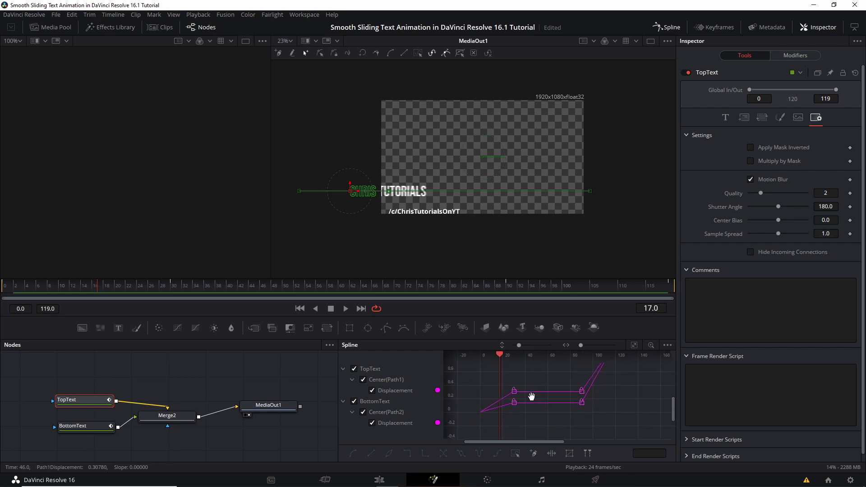
pyautogui.scroll(-1, 516, 422)
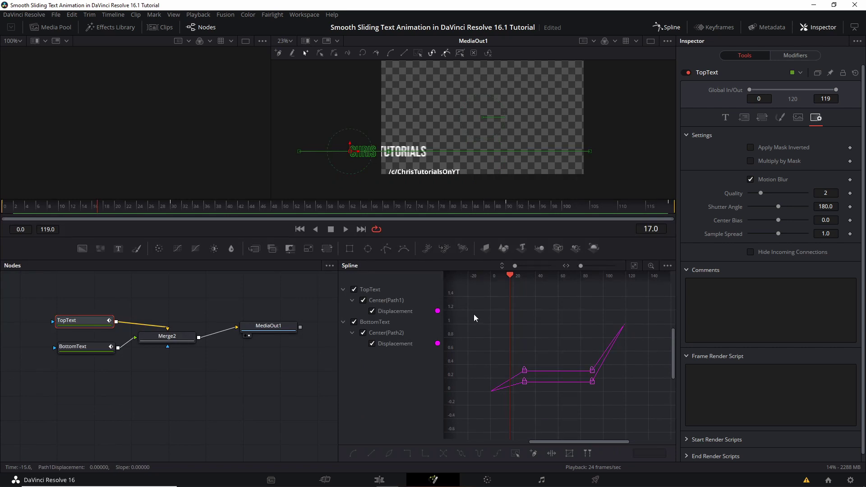
# Step: Box-select keyframes on both Displacement curves and give them Ease > In Cubic
pyautogui.moveTo(476, 311); pyautogui.dragTo(641, 409)
pyautogui.press('Home')
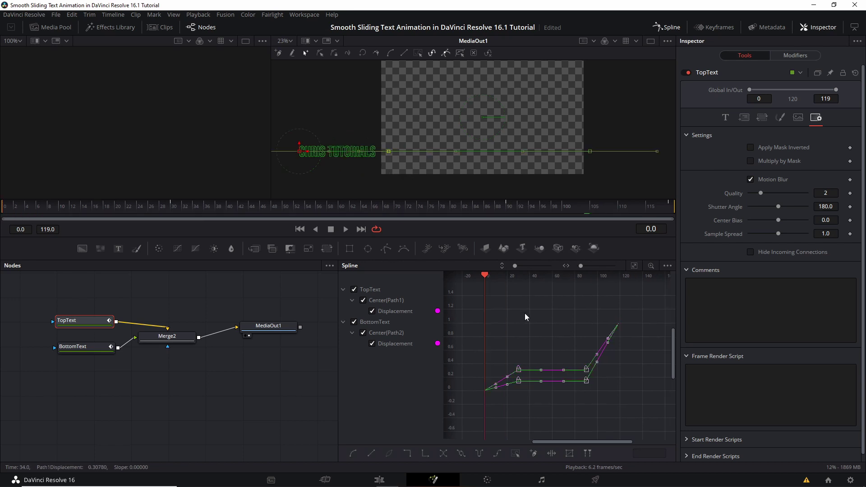
pyautogui.rightClick(548, 315)
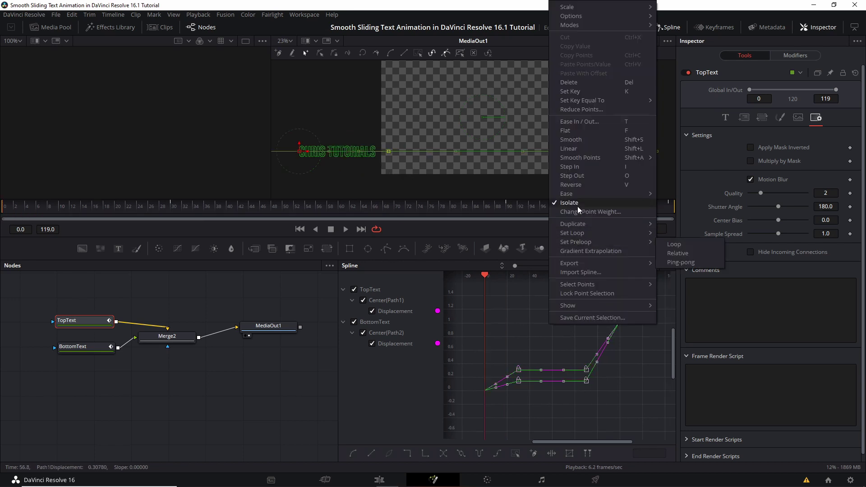
pyautogui.moveTo(577, 194)
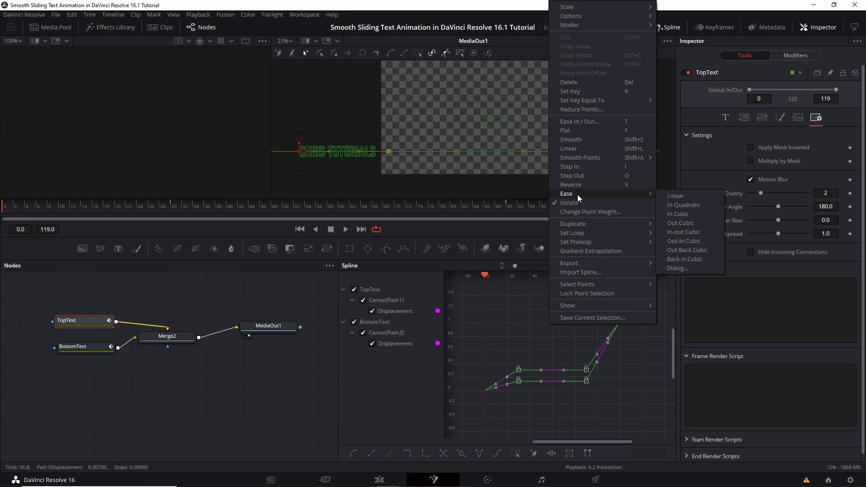
pyautogui.click(702, 212)
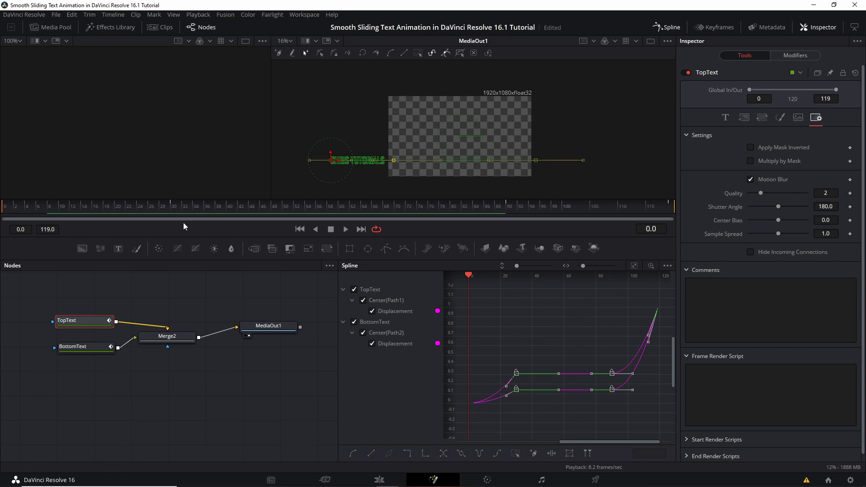
# Step: Play the eased animation, stop it, and select every keyframe with Ctrl+A
pyautogui.press('space')
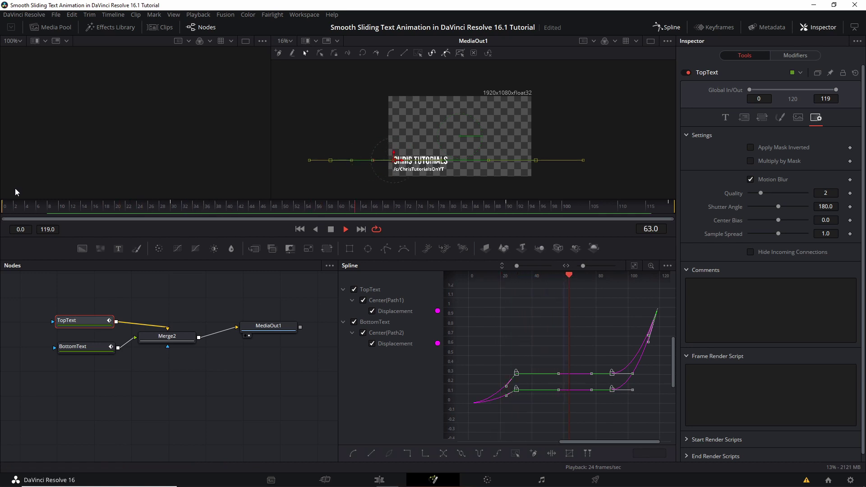
pyautogui.click(591, 345)
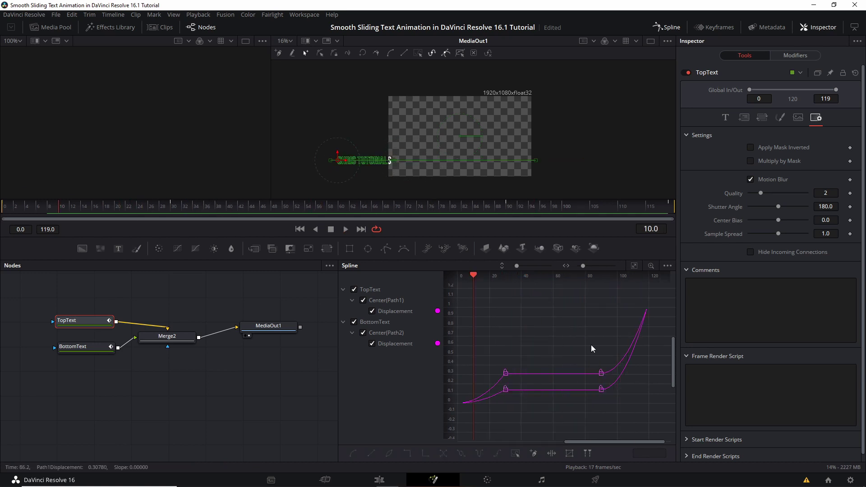
pyautogui.hotkey('ctrl', 'a')
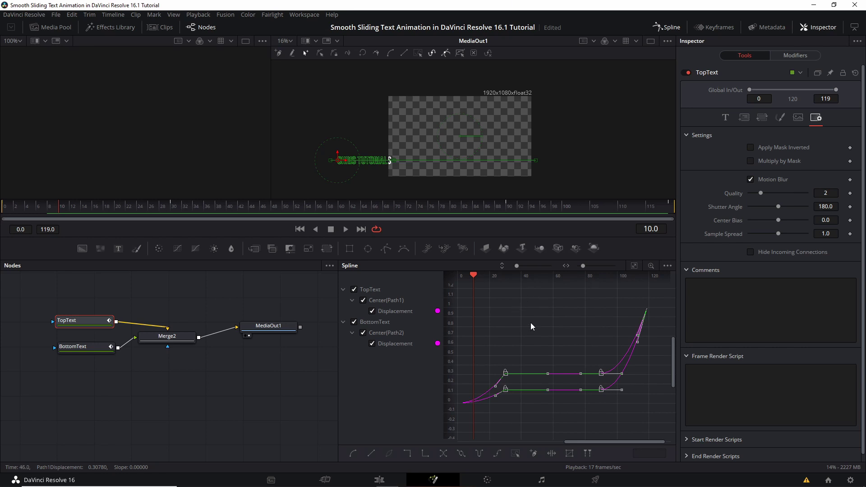
# Step: Apply In Cubic easing to all selected Displacement keyframes, then deselect them
pyautogui.rightClick(545, 326)
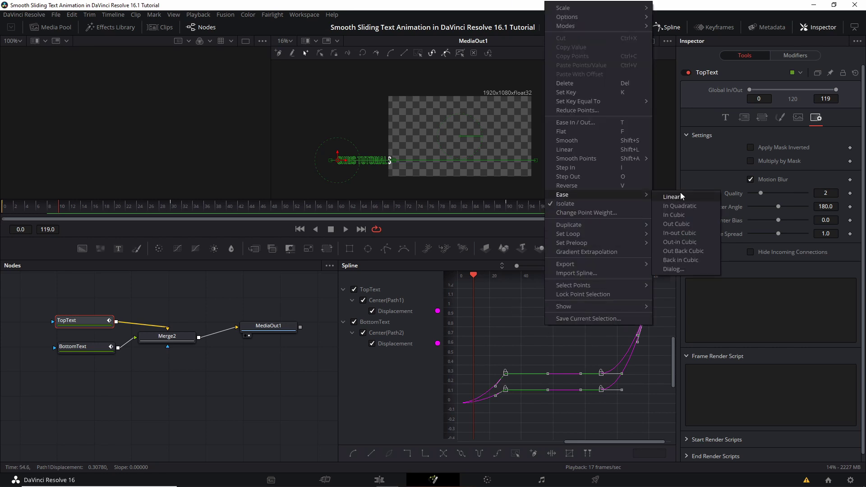
pyautogui.click(695, 214)
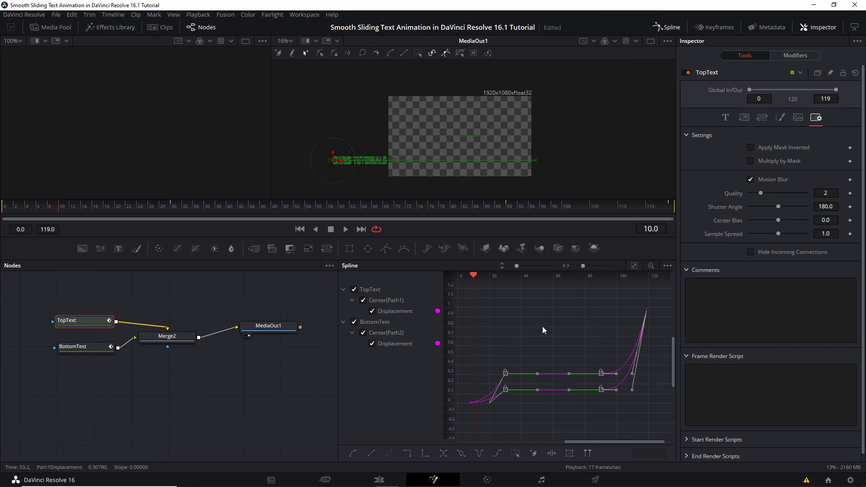
pyautogui.click(520, 342)
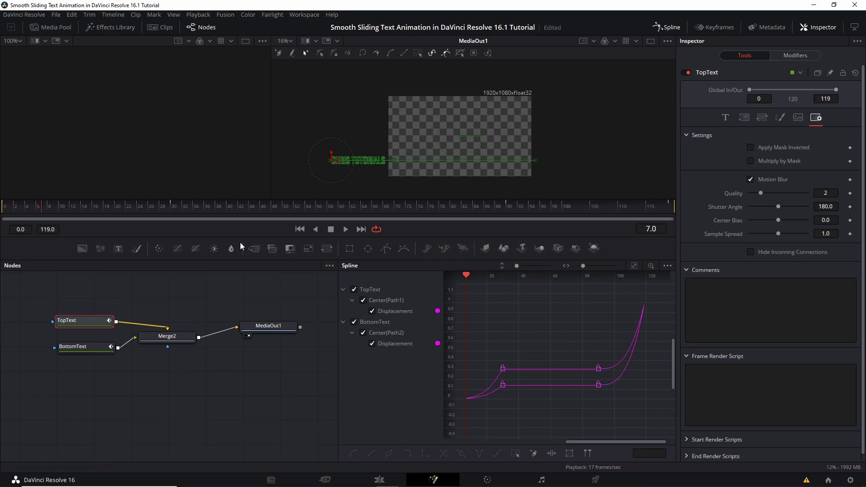
# Step: From frame 0, fit both Displacement curves in the graph and play the animation
pyautogui.click(6, 207)
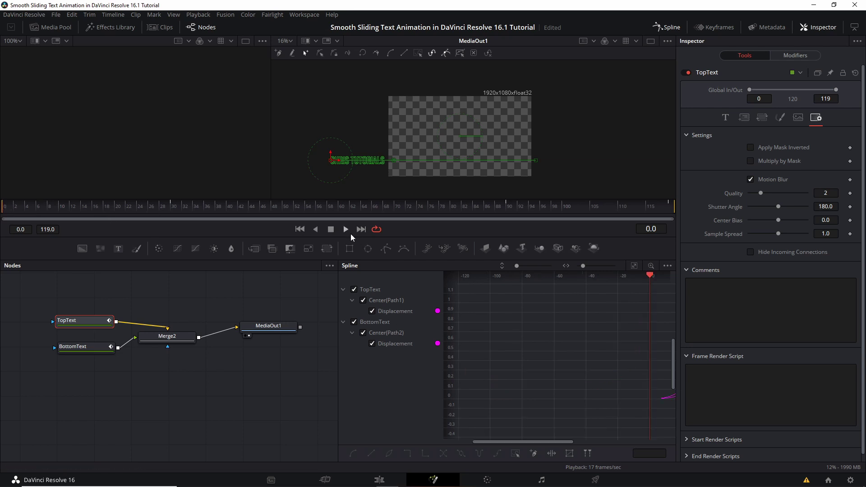
pyautogui.hotkey('ctrl', 'f')
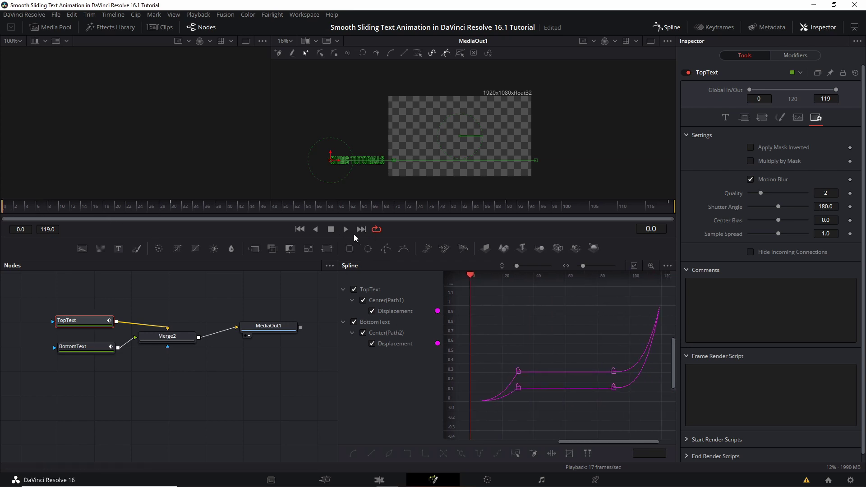
pyautogui.click(346, 229)
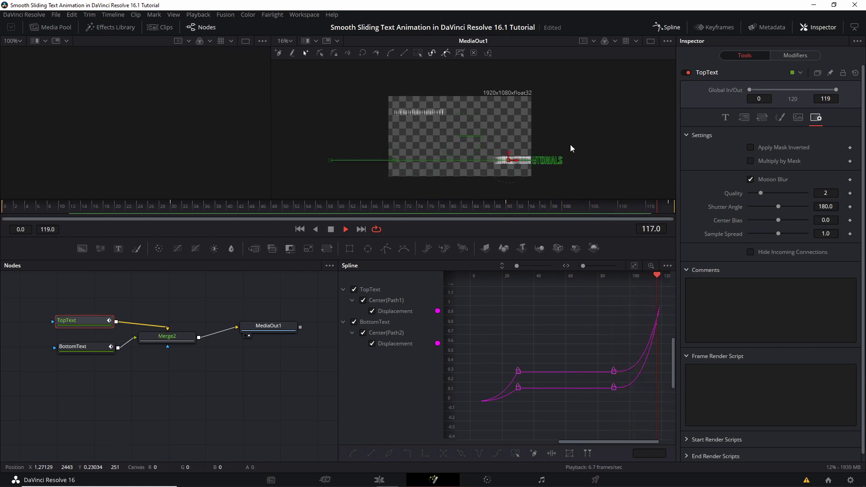
# Step: Maximize the viewer with F4 during playback, then stop at frame 66
pyautogui.press('F4')
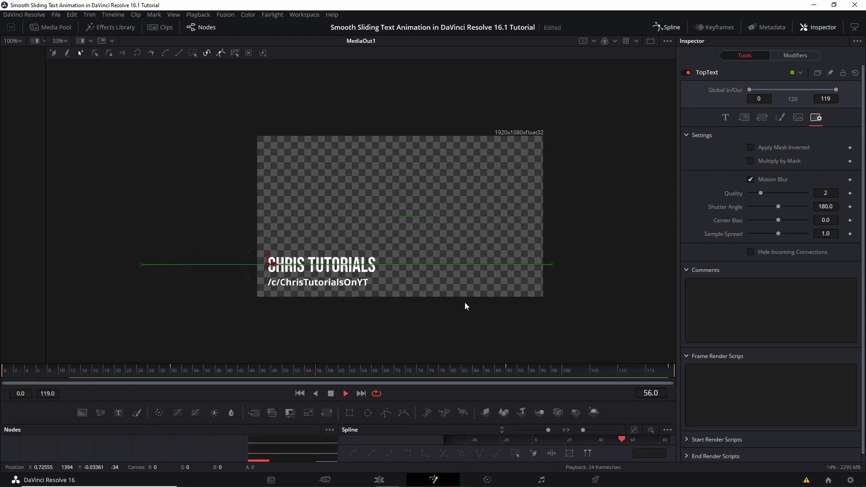
pyautogui.press('space')
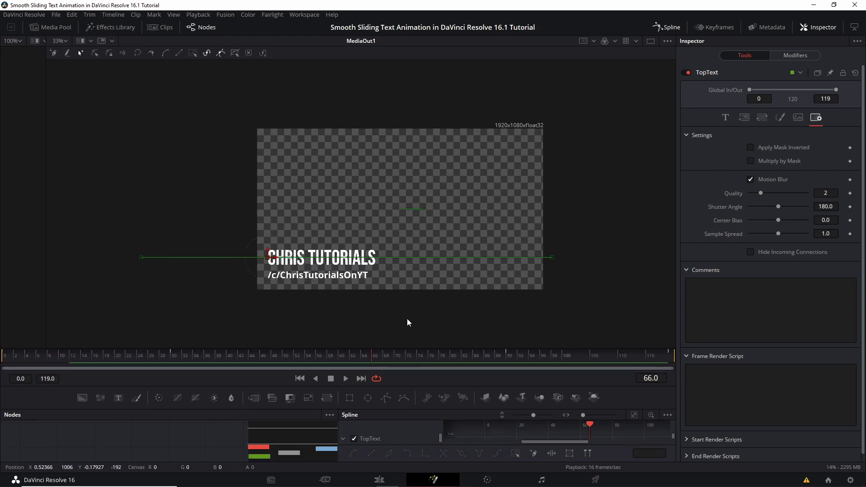